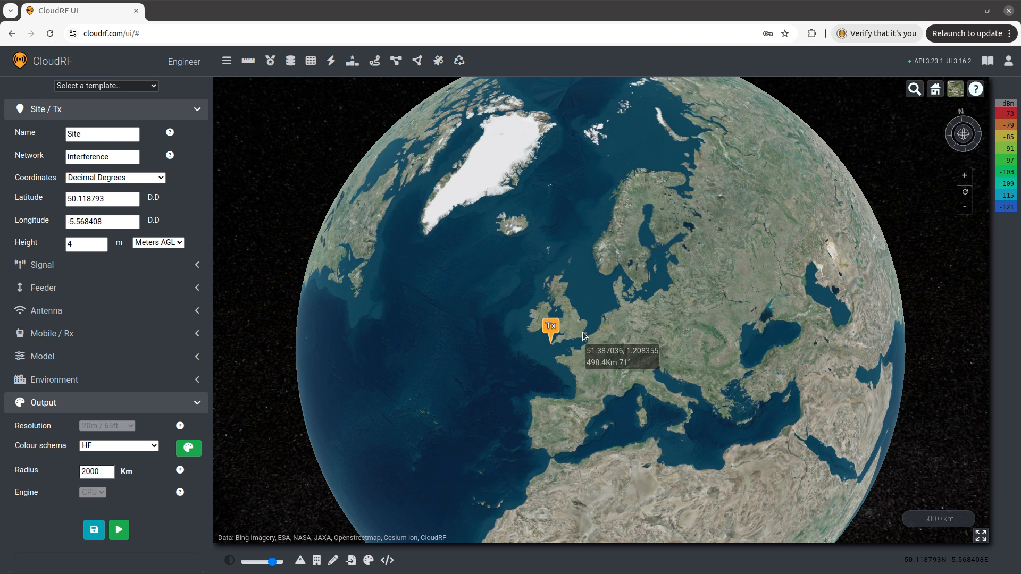
Survey the map from the transmitter in Cornwall to northern Scotland and expand the propagation model settings.
scroll(559, 321, "up", 3)
scroll(559, 321, "up", 2)
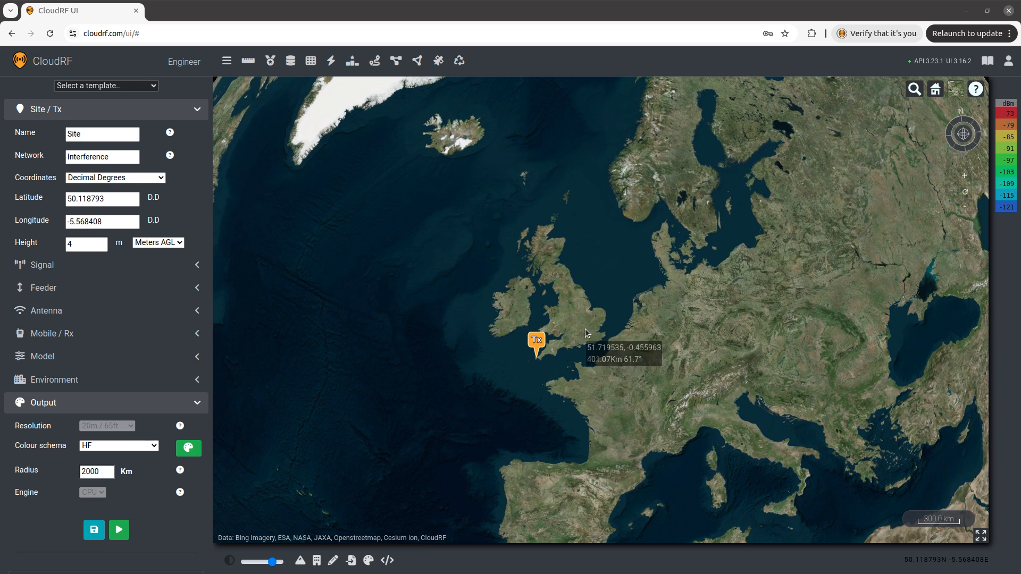
scroll(576, 322, "up", 2)
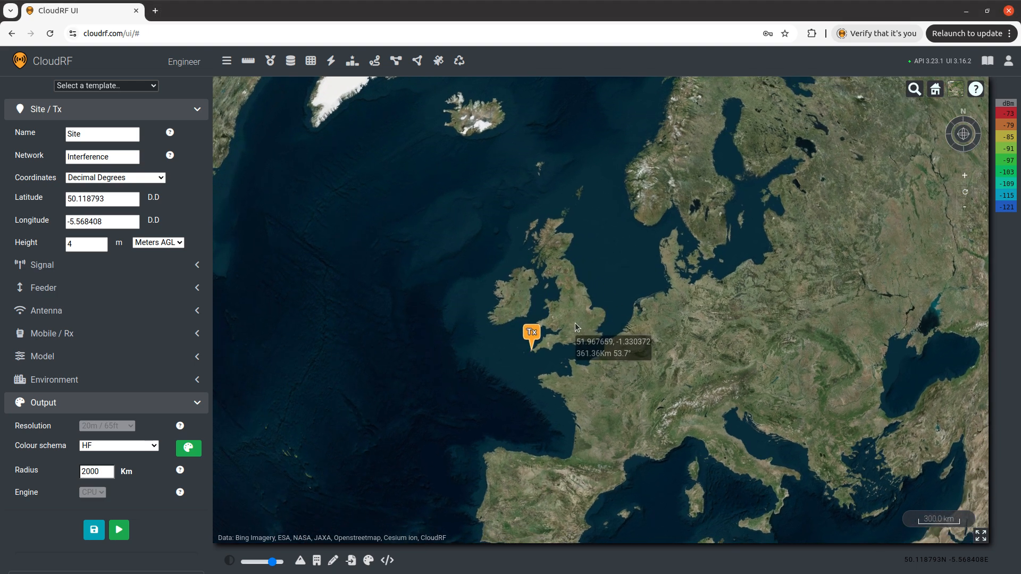
scroll(568, 304, "up", 1)
scroll(566, 305, "up", 3)
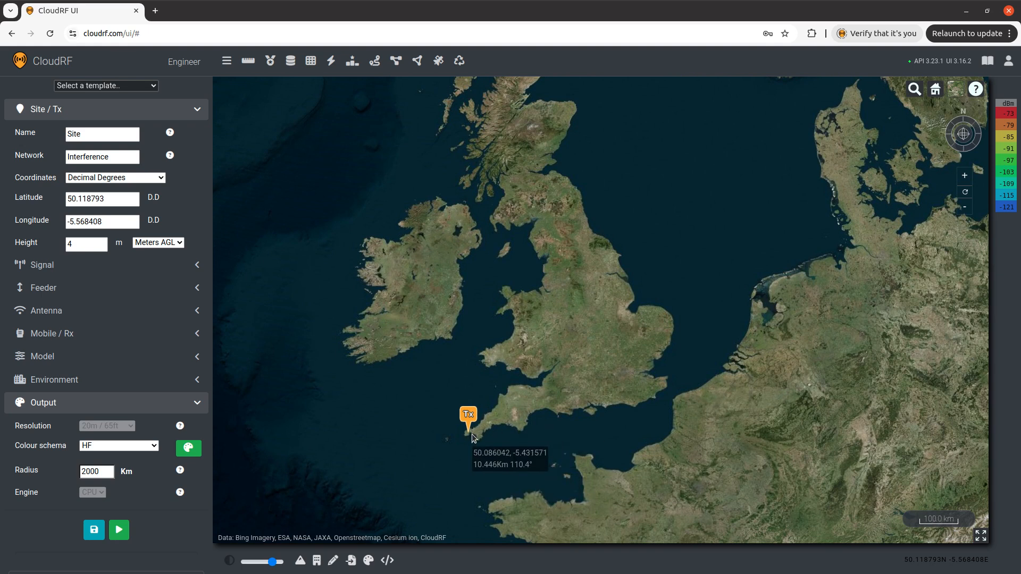
left_click_drag(546, 257, 550, 394)
left_click_drag(555, 154, 556, 203)
scroll(557, 280, "up", 5)
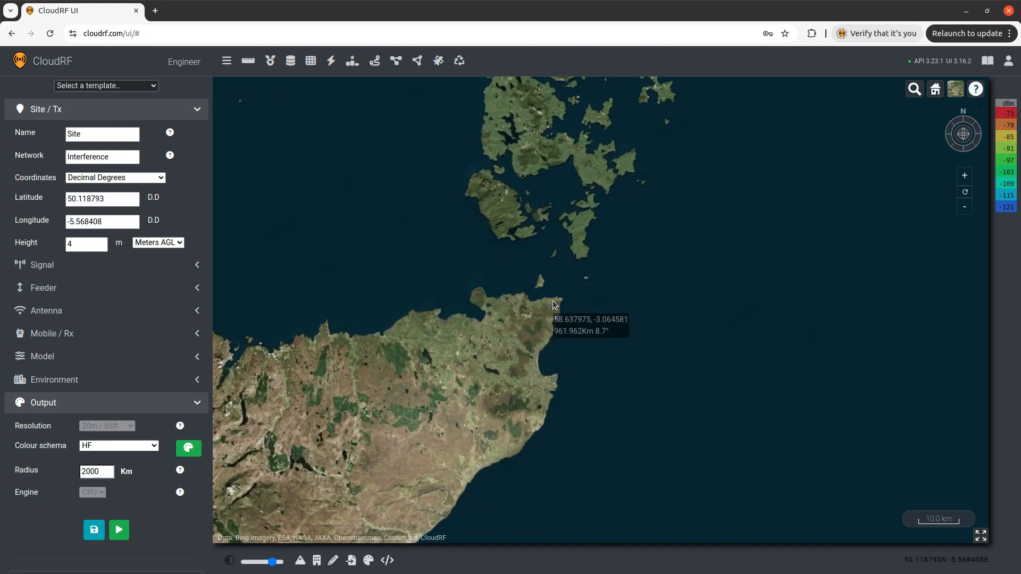
scroll(552, 306, "down", 3)
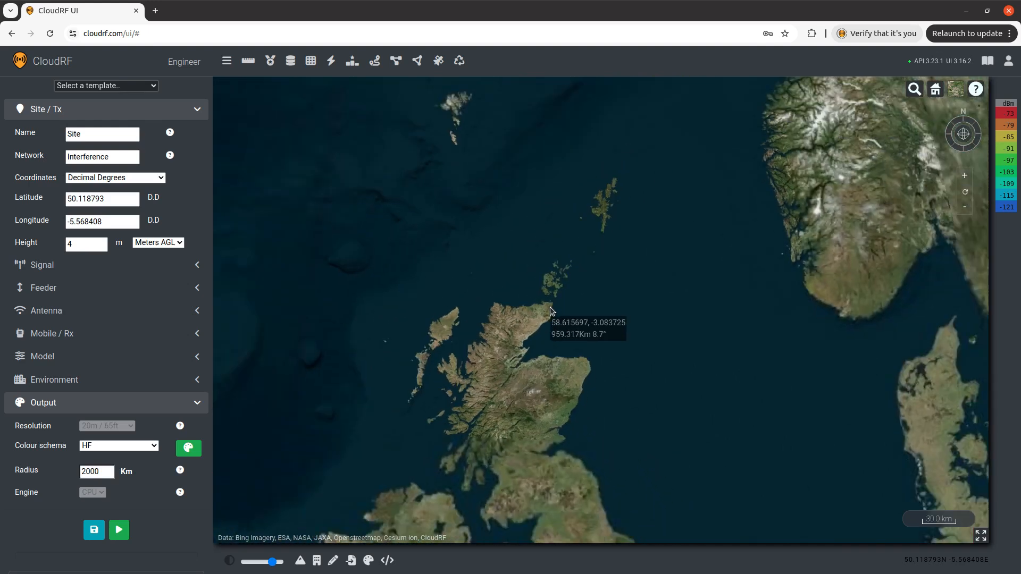
scroll(566, 231, "down", 3)
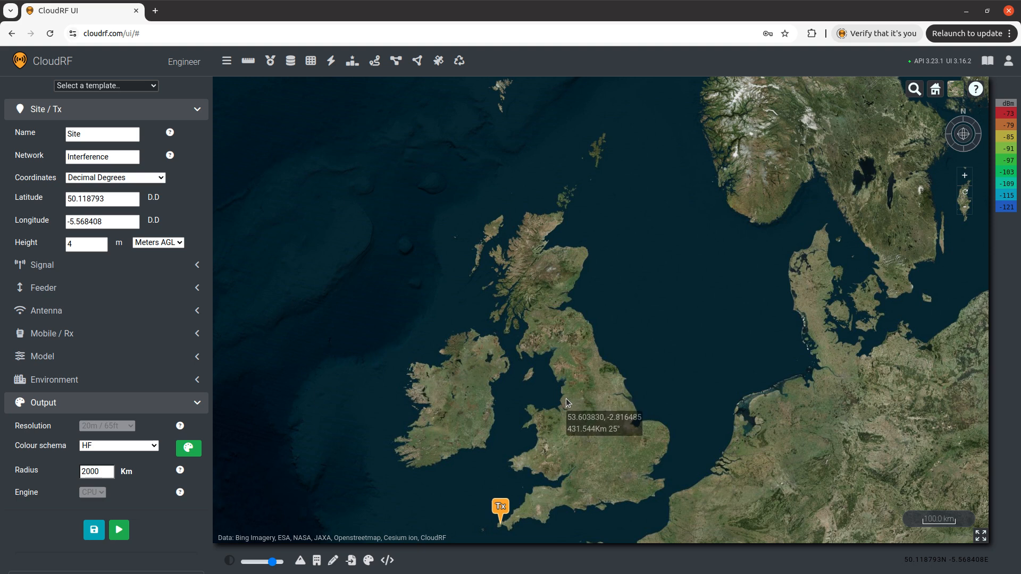
scroll(565, 400, "up", 5)
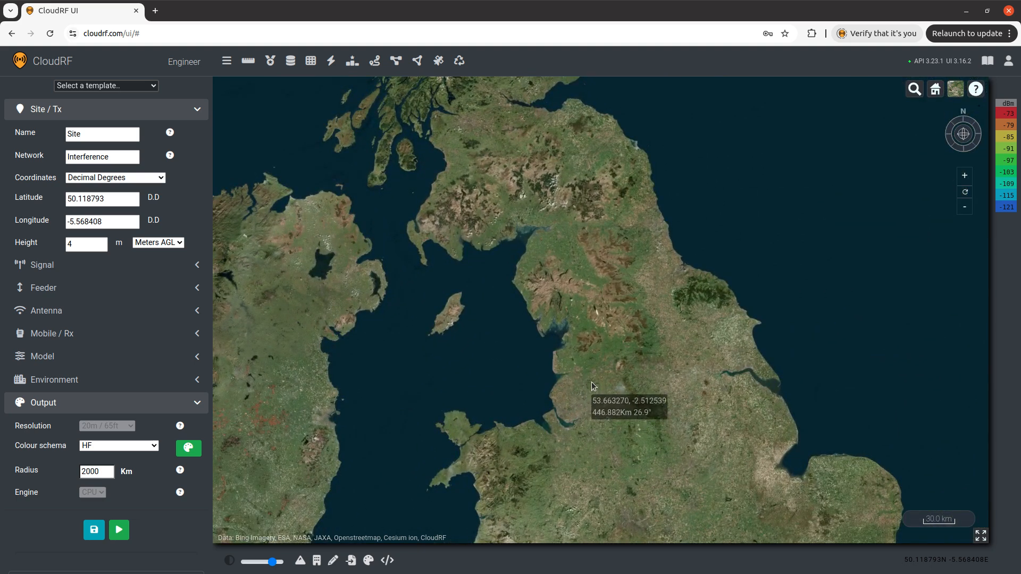
left_click_drag(594, 387, 533, 330)
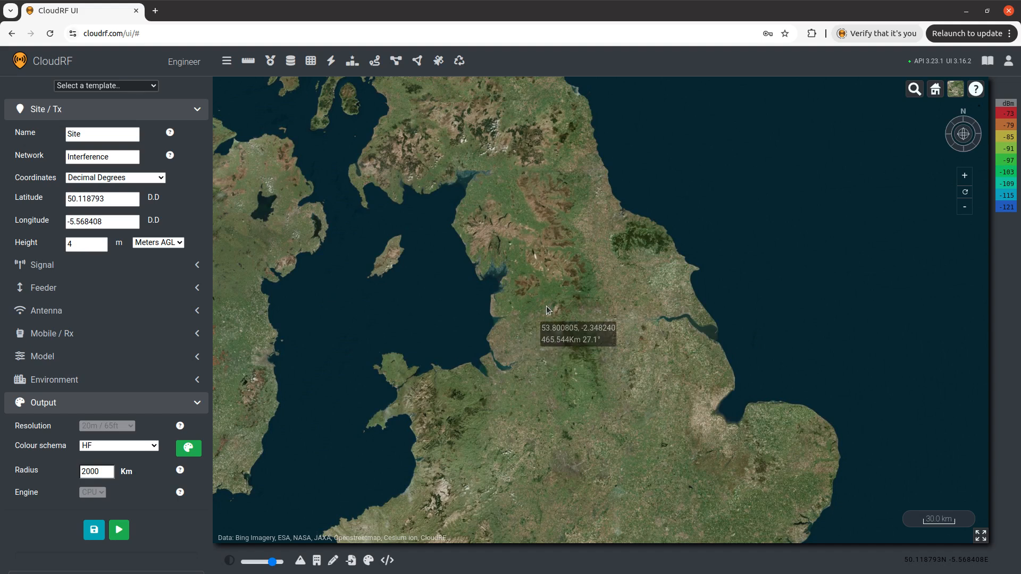
scroll(533, 309, "down", 5)
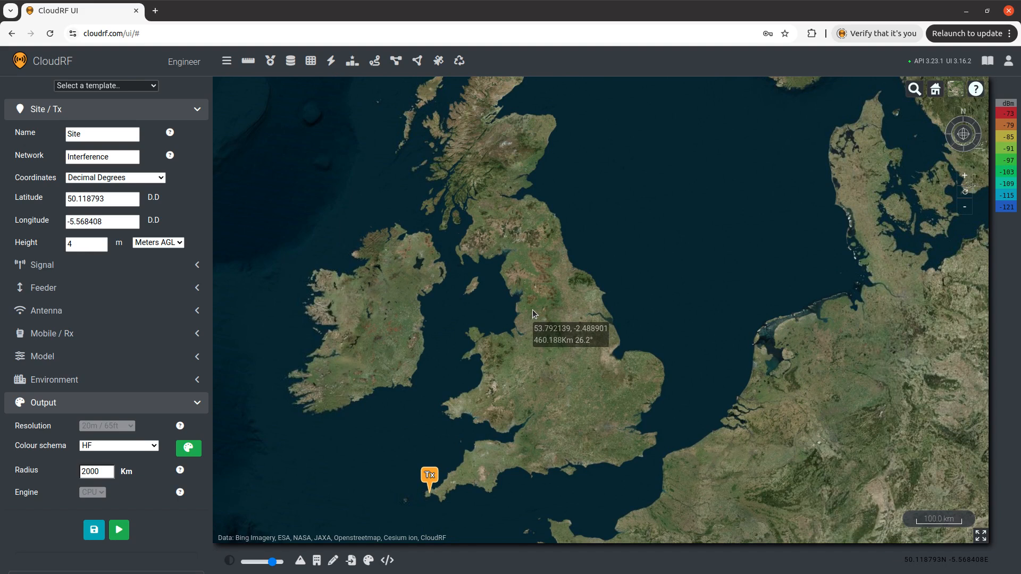
left_click_drag(523, 147, 550, 240)
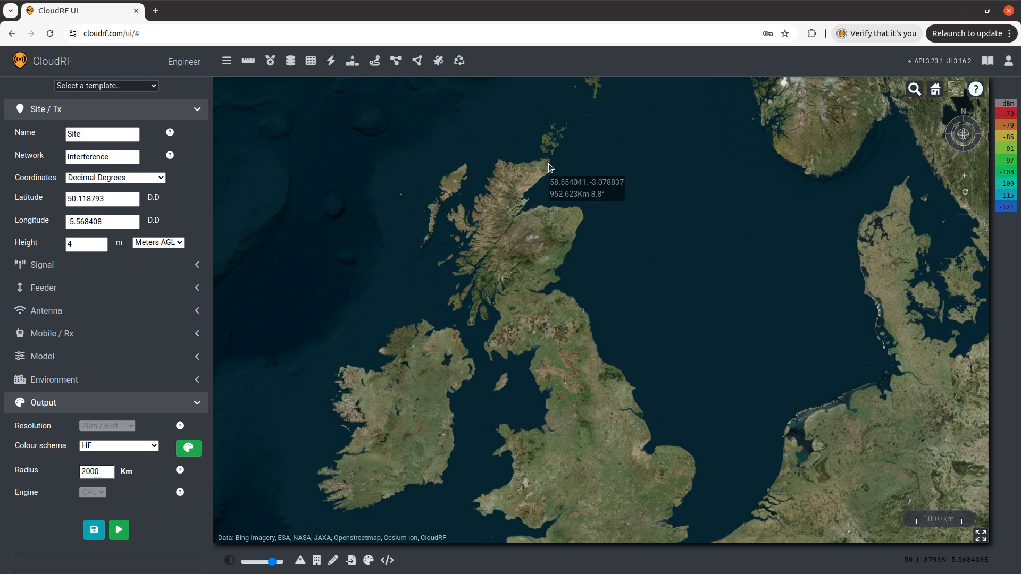
left_click_drag(548, 166, 529, 96)
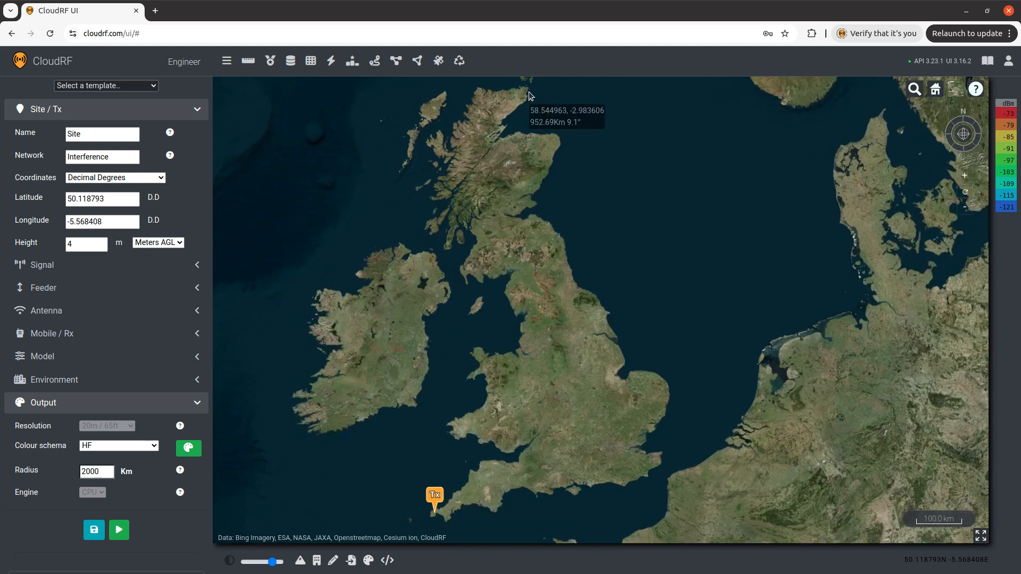
left_click_drag(530, 96, 533, 184)
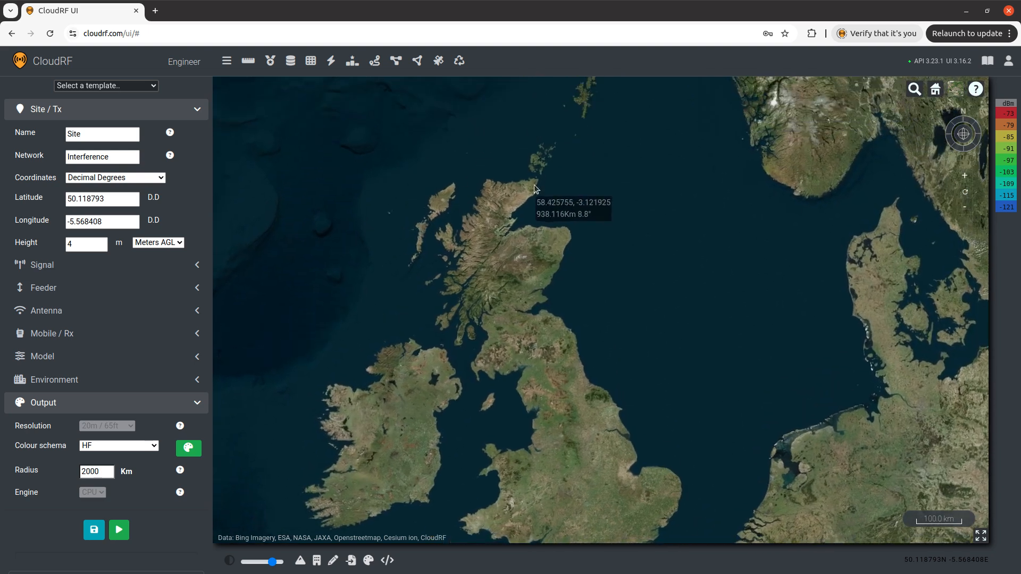
left_click(155, 358)
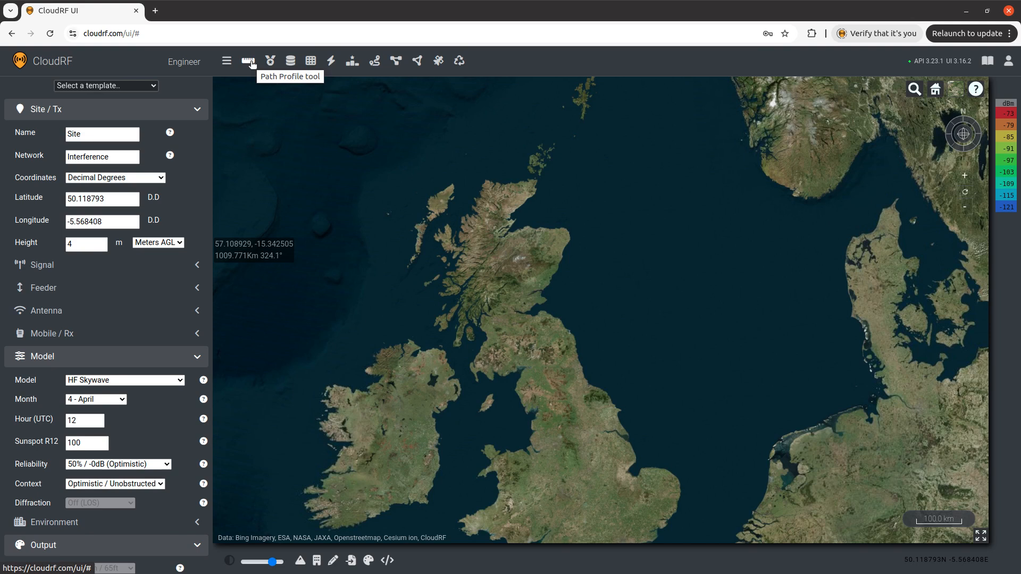
Run the Path Profile tool with a receiver placed on the northeastern tip of Scotland.
left_click(251, 62)
scroll(538, 185, "up", 3)
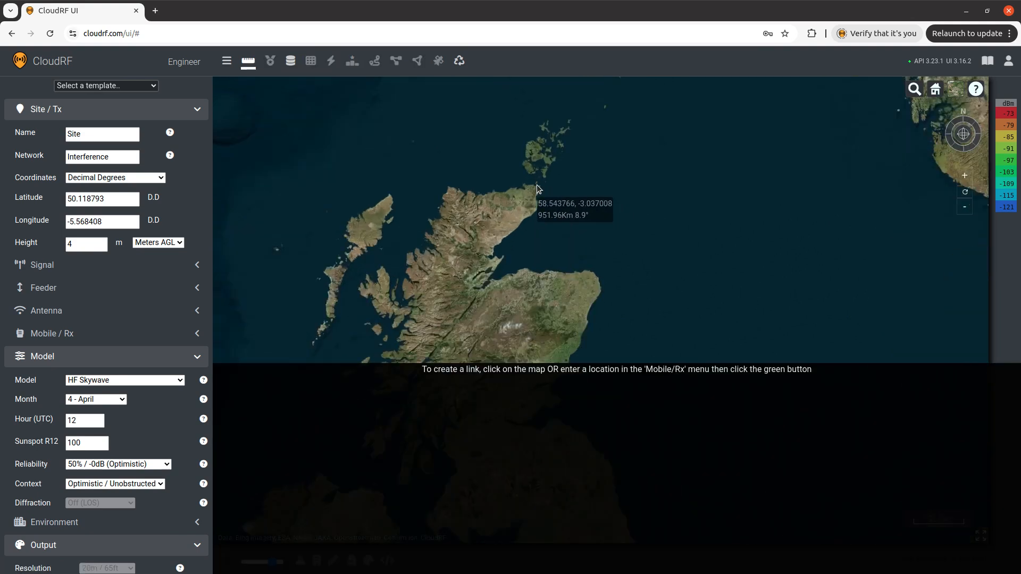
left_click(530, 176)
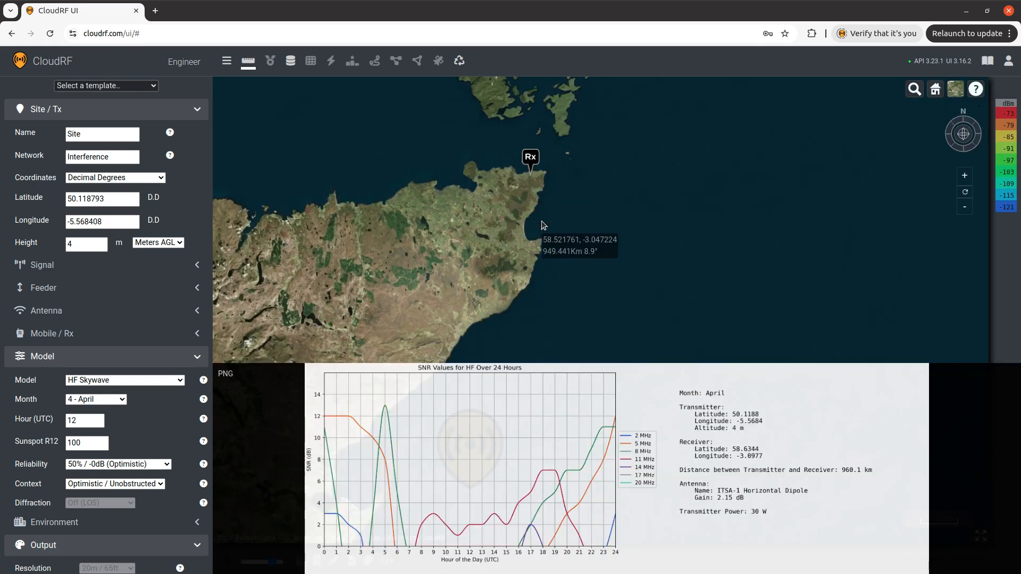
Open the 24-hour HF SNR chart as a PNG image in a new tab.
scroll(533, 233, "down", 1)
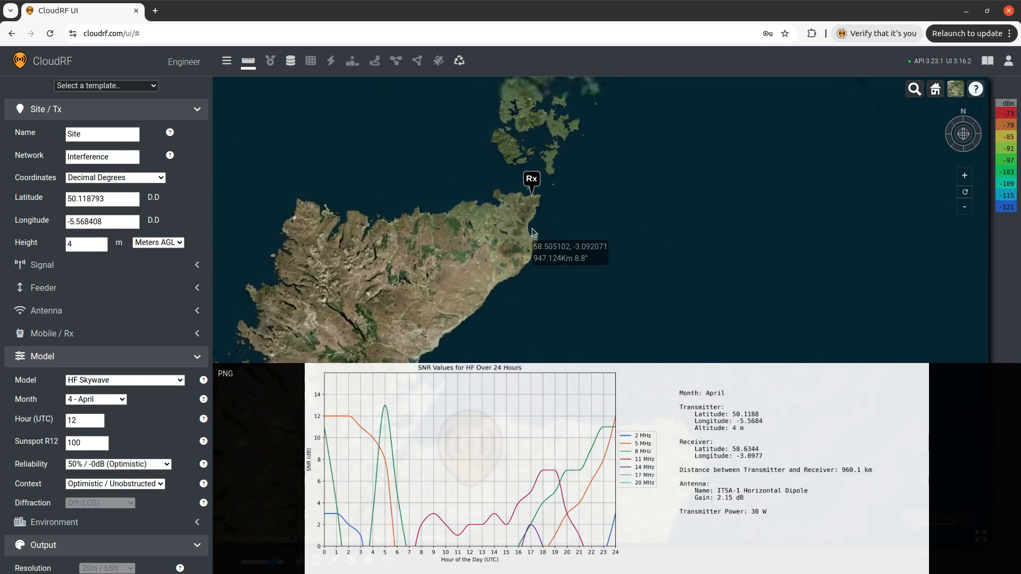
scroll(509, 247, "down", 2)
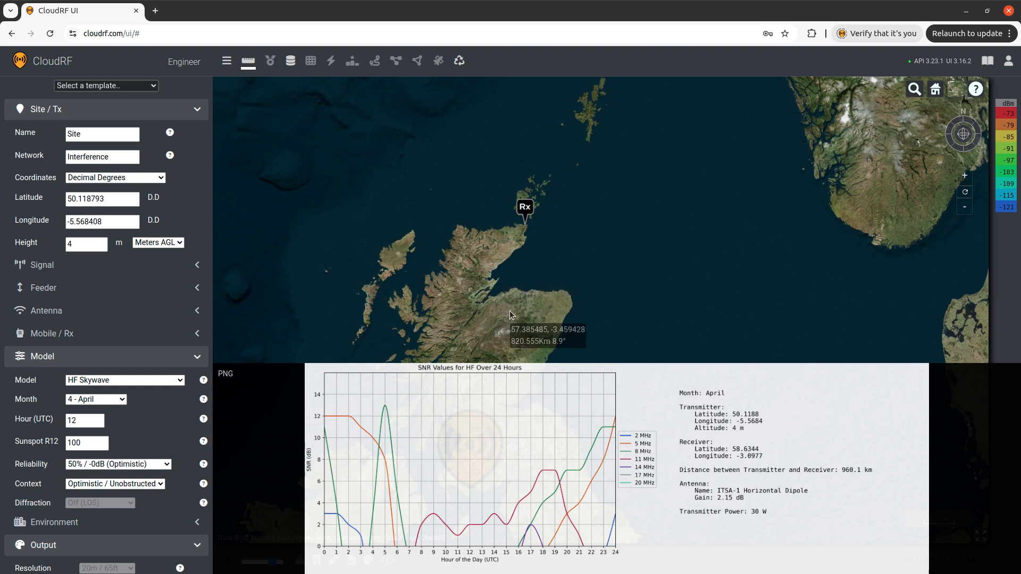
left_click_drag(509, 310, 496, 231)
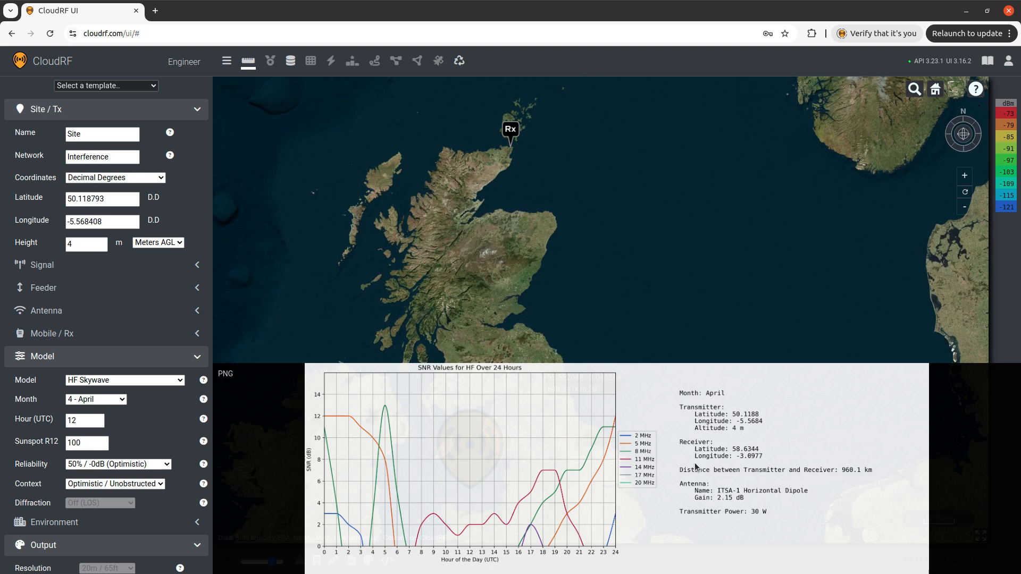
left_click(226, 375)
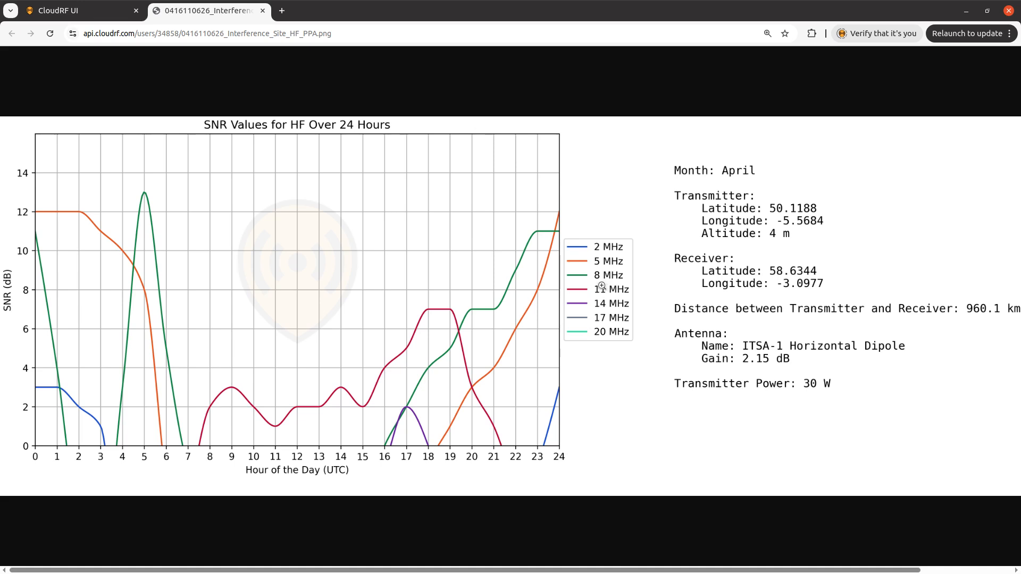
Return to the map tab and turn off the Path Profile tool.
left_click(107, 16)
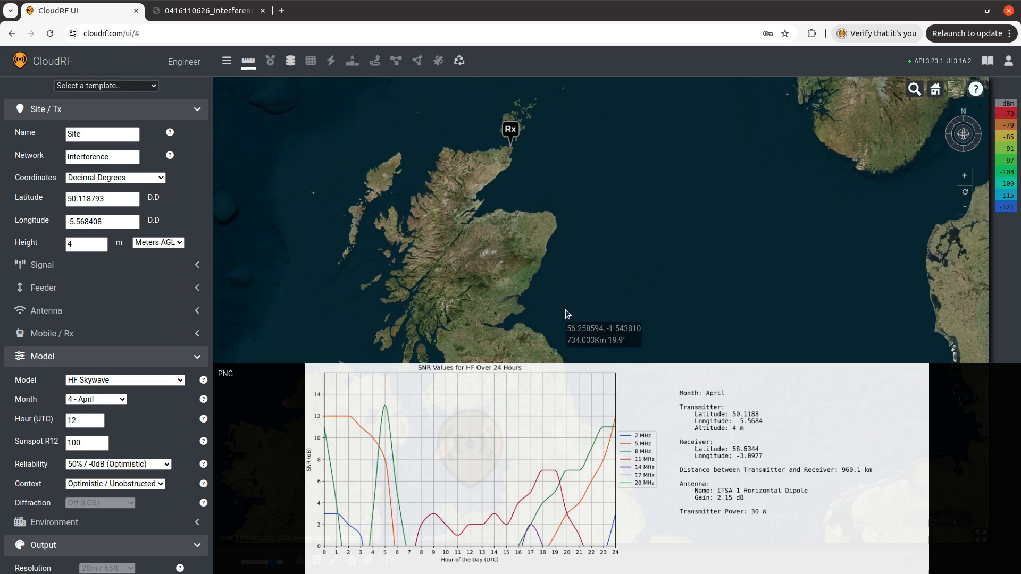
left_click(249, 62)
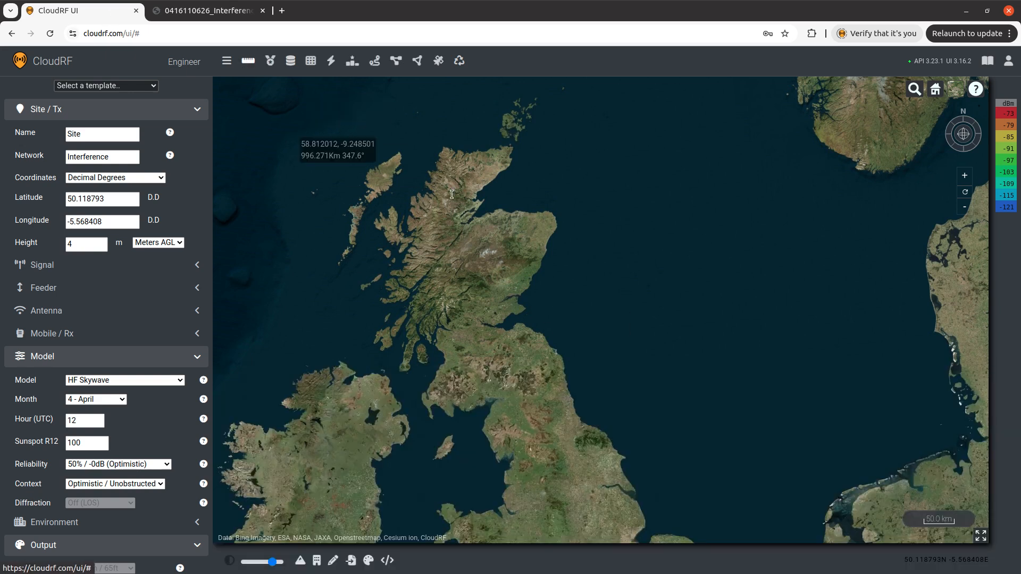
Set the transmitter's RF power to 10 W in the signal settings.
scroll(505, 386, "down", 2)
scroll(504, 386, "down", 3)
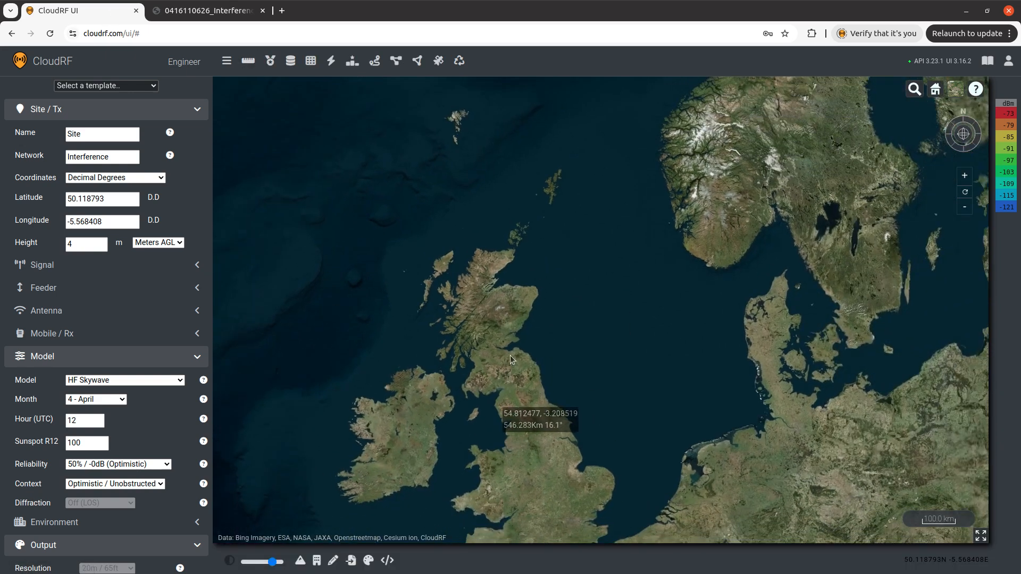
left_click_drag(502, 394, 539, 162)
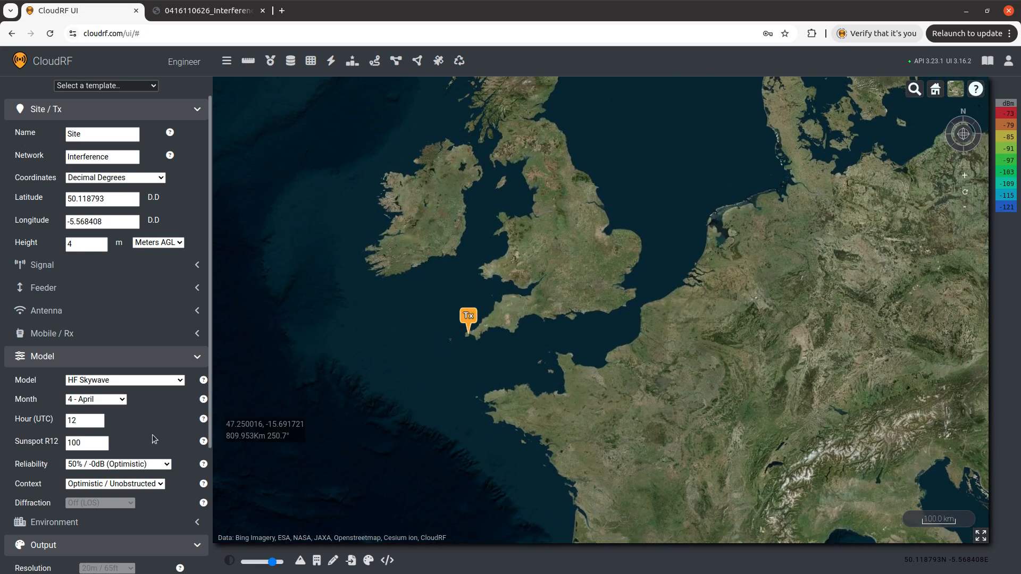
scroll(159, 417, "down", 3)
scroll(106, 319, "up", 3)
left_click(68, 271)
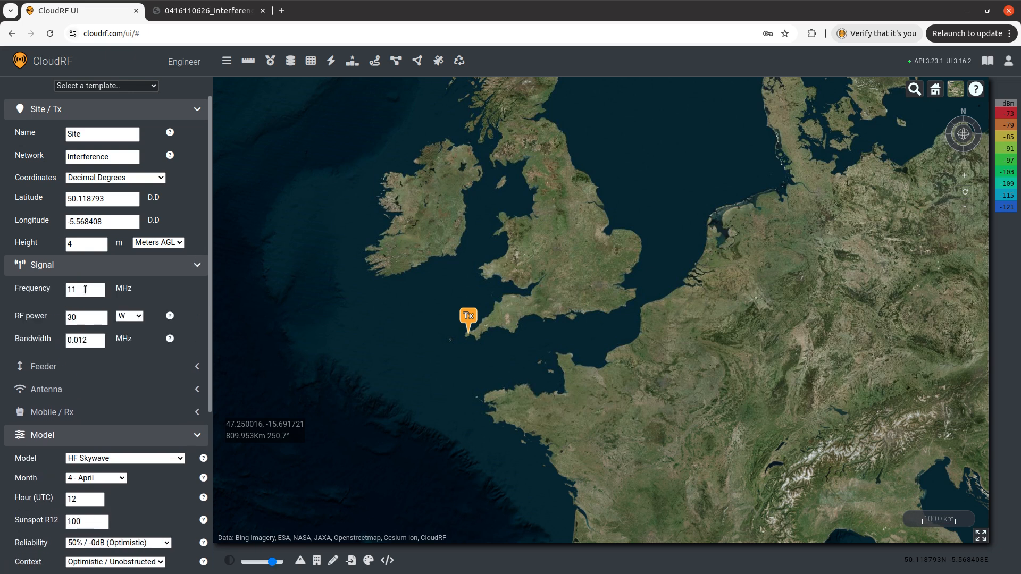
key("Tab")
type("10")
left_click(162, 296)
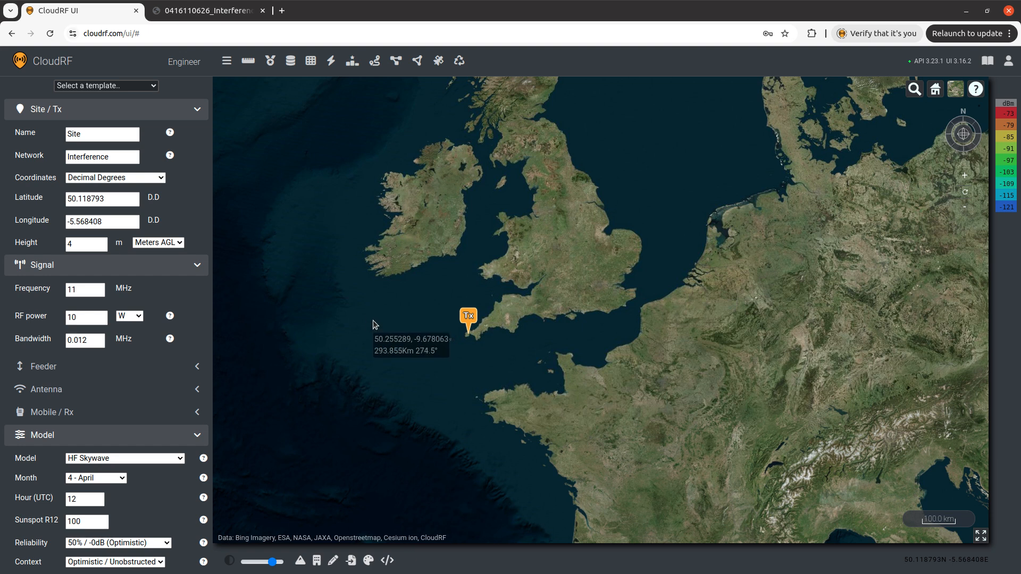
Run the HF Skywave coverage calculation for the site.
left_click_drag(599, 346, 618, 408)
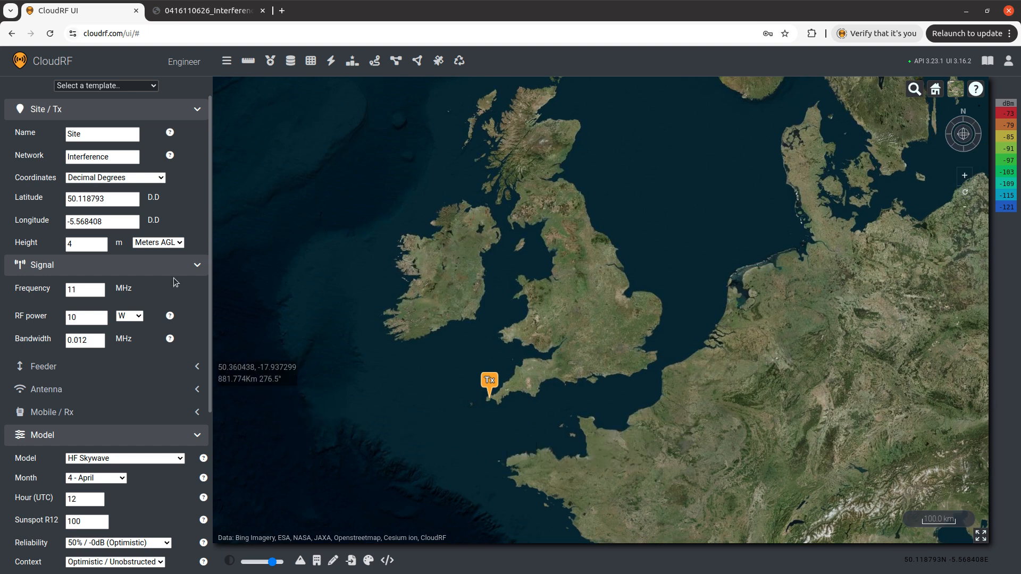
scroll(163, 300, "down", 5)
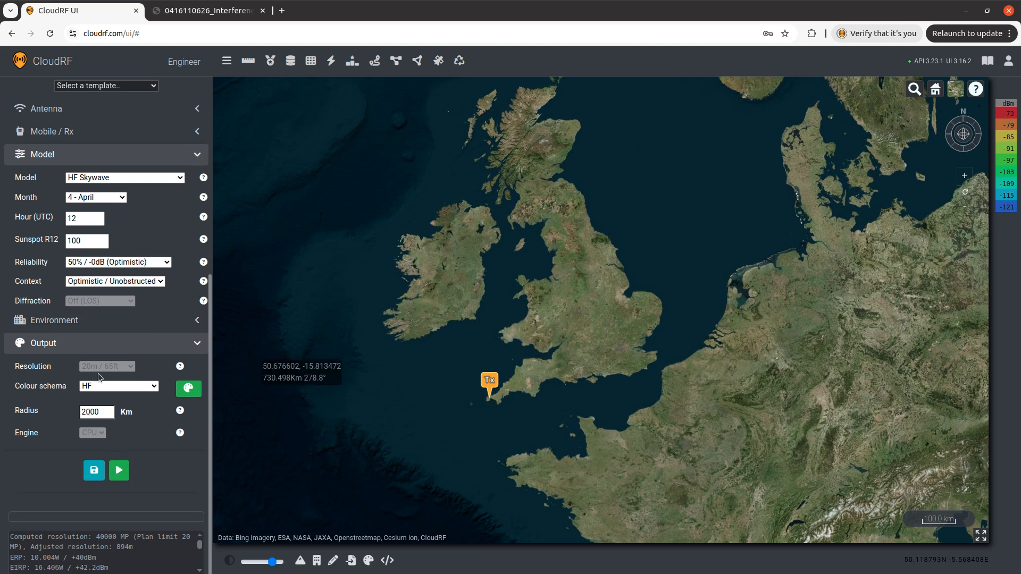
left_click(120, 471)
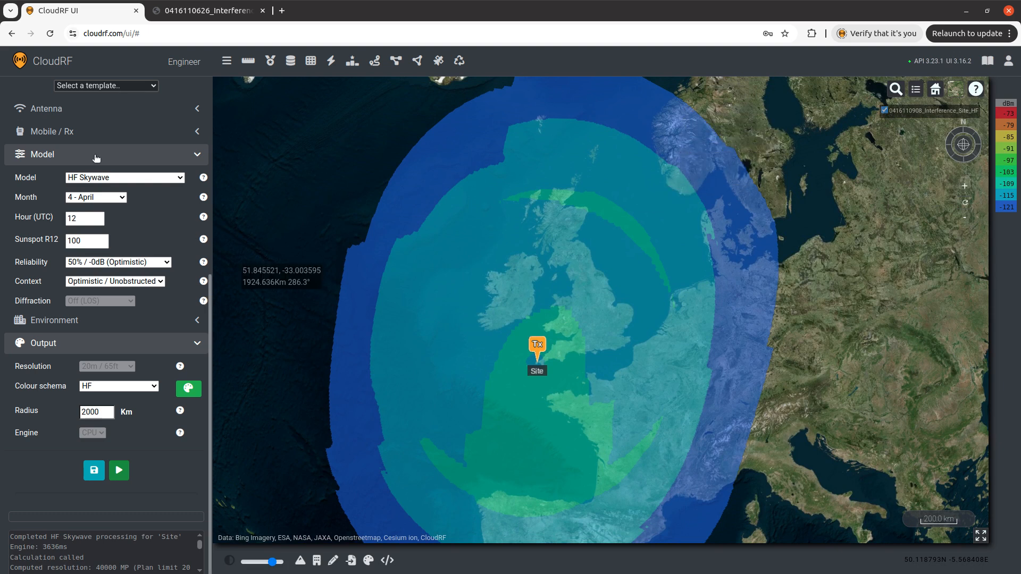
Inspect the antenna settings and the coverage signal levels around northern Scotland.
left_click(96, 112)
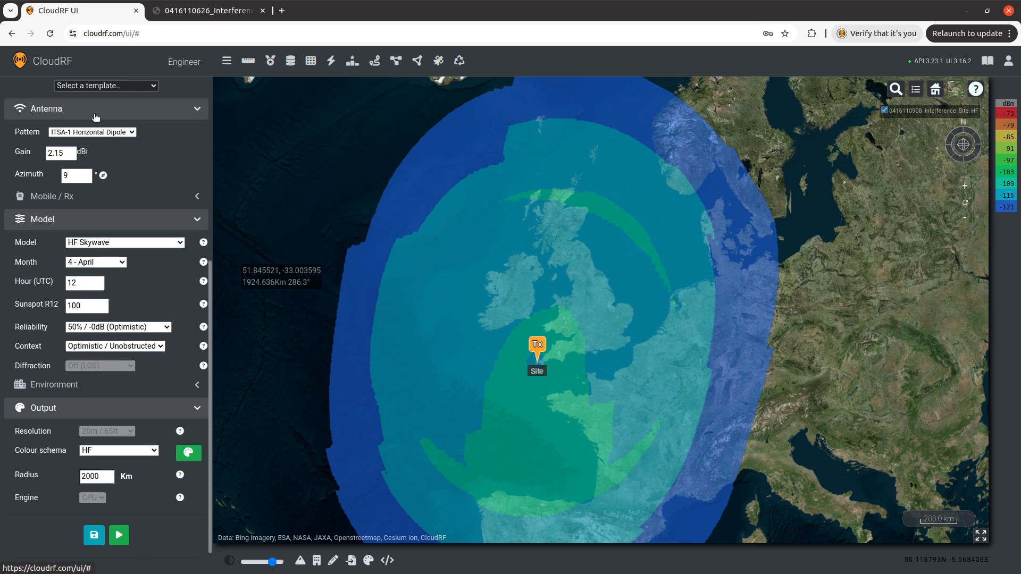
left_click(95, 117)
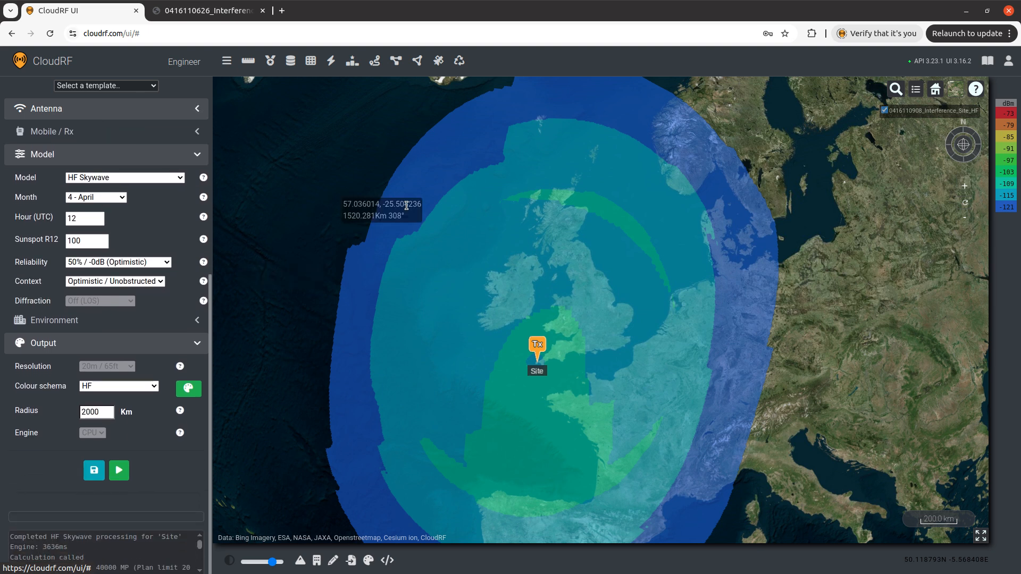
mouse_move(617, 324)
left_mouse_down()
mouse_move(631, 165)
mouse_move(614, 317)
left_mouse_up()
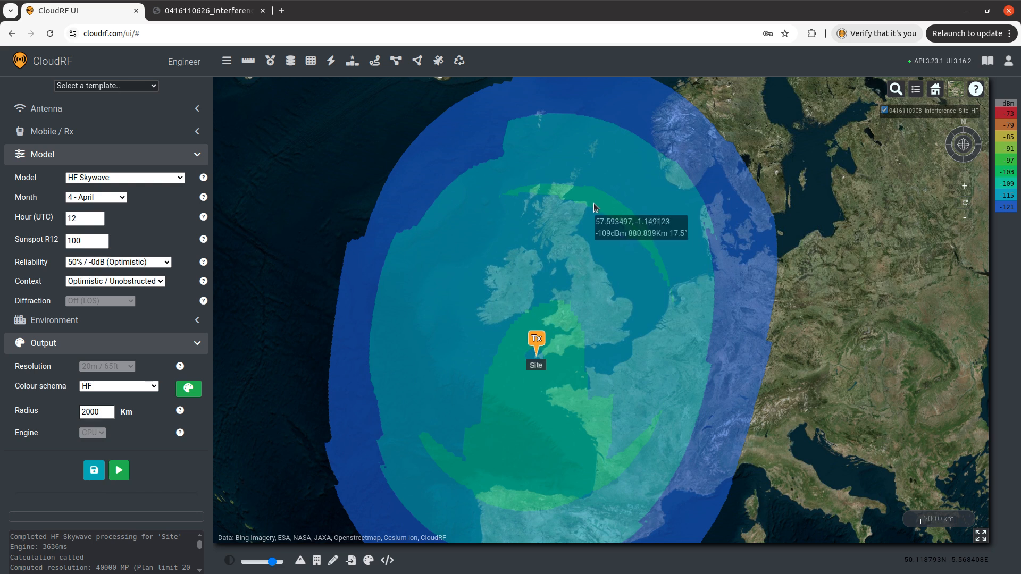
scroll(586, 189, "up", 5)
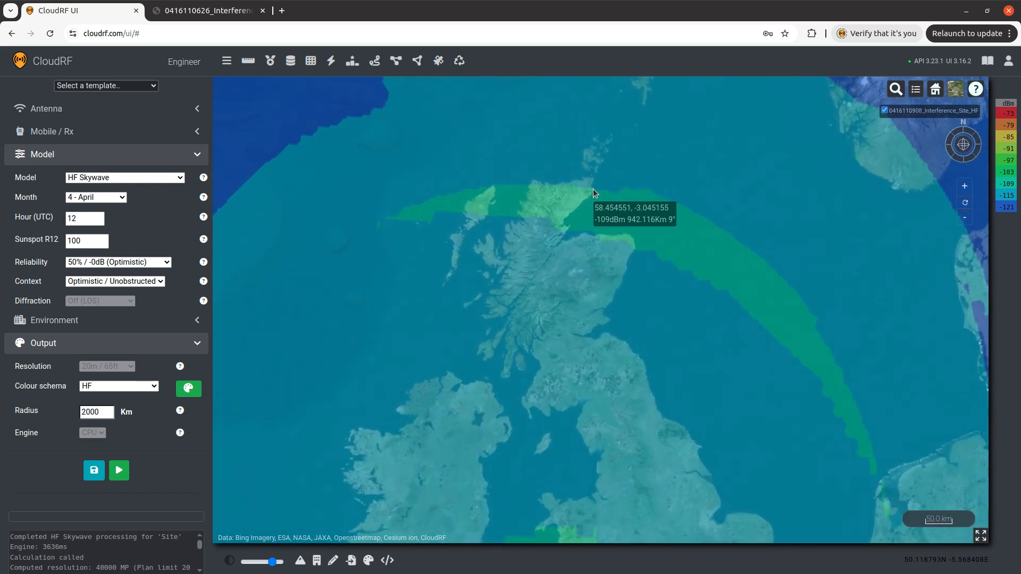
scroll(585, 190, "up", 3)
scroll(361, 223, "down", 3)
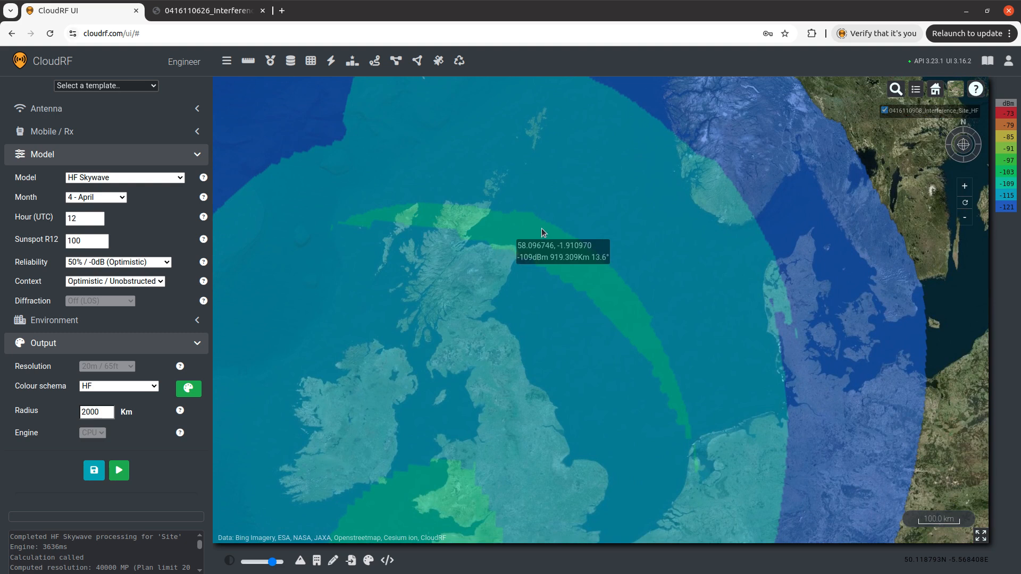
left_click_drag(456, 220, 506, 228)
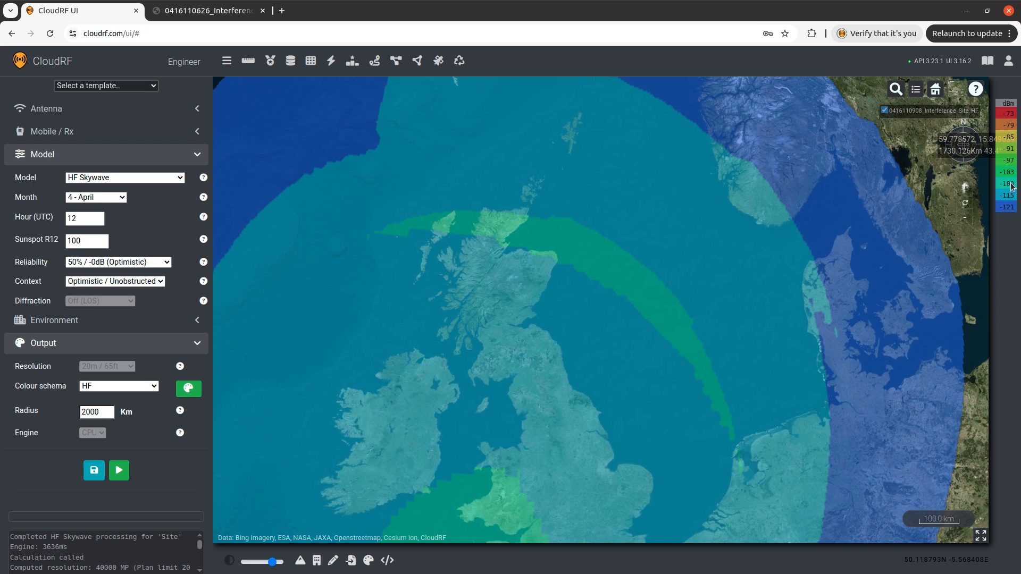
scroll(527, 207, "up", 3)
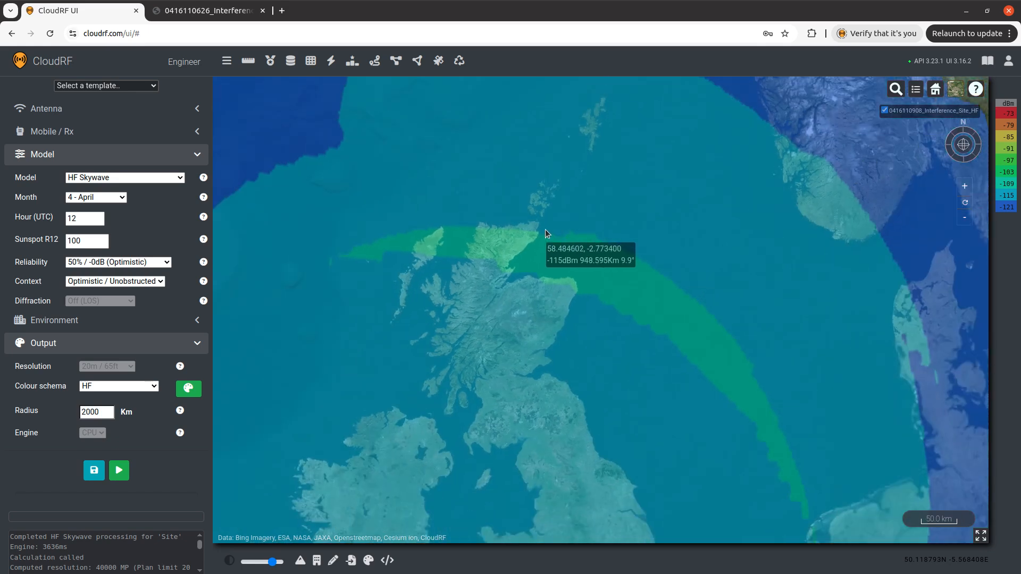
Set the hour to 20 UTC and rerun the HF Skywave coverage calculation.
scroll(537, 237, "down", 3)
mouse_move(528, 248)
left_mouse_down()
mouse_move(544, 63)
mouse_move(554, 176)
left_mouse_up()
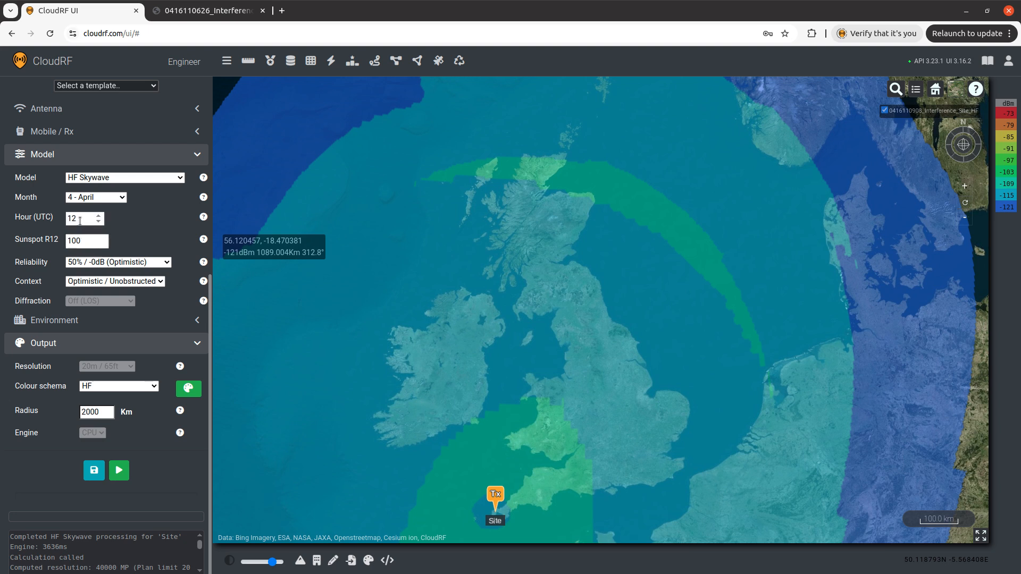
left_click_drag(80, 221, 54, 219)
left_click(129, 222)
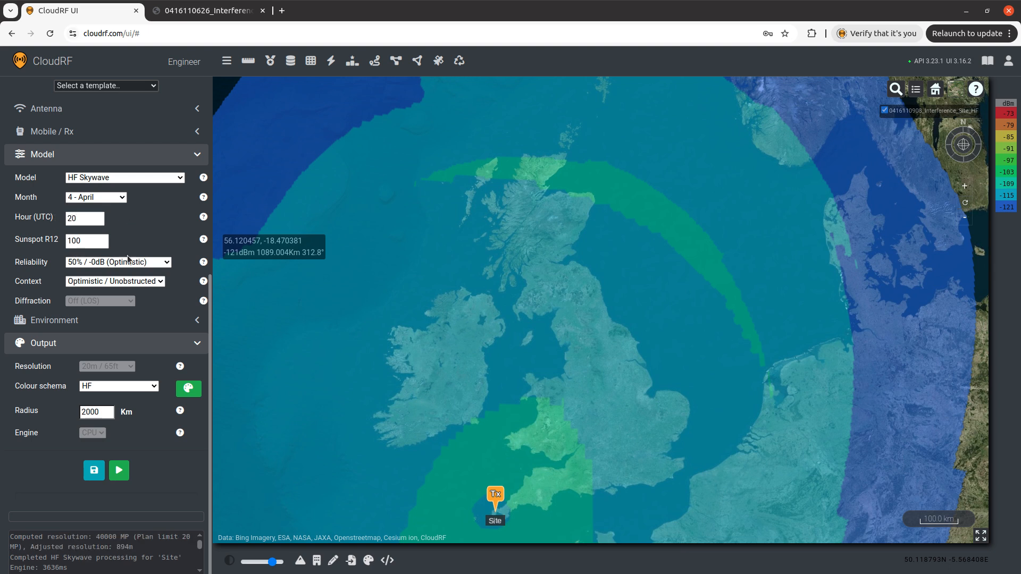
left_click(120, 470)
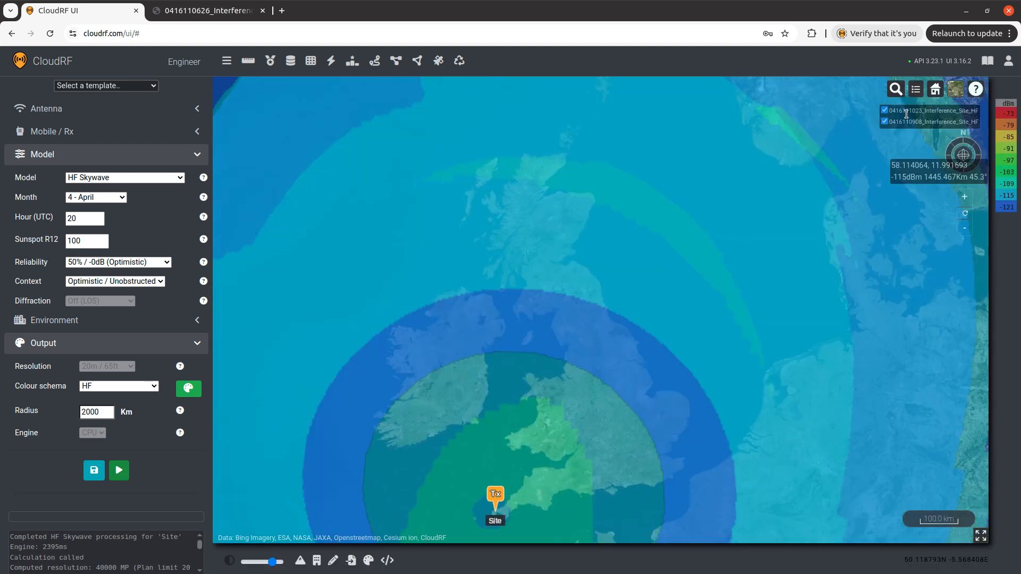
Hide the first coverage layer and examine the new coverage across Britain and northern Scotland.
left_click(884, 121)
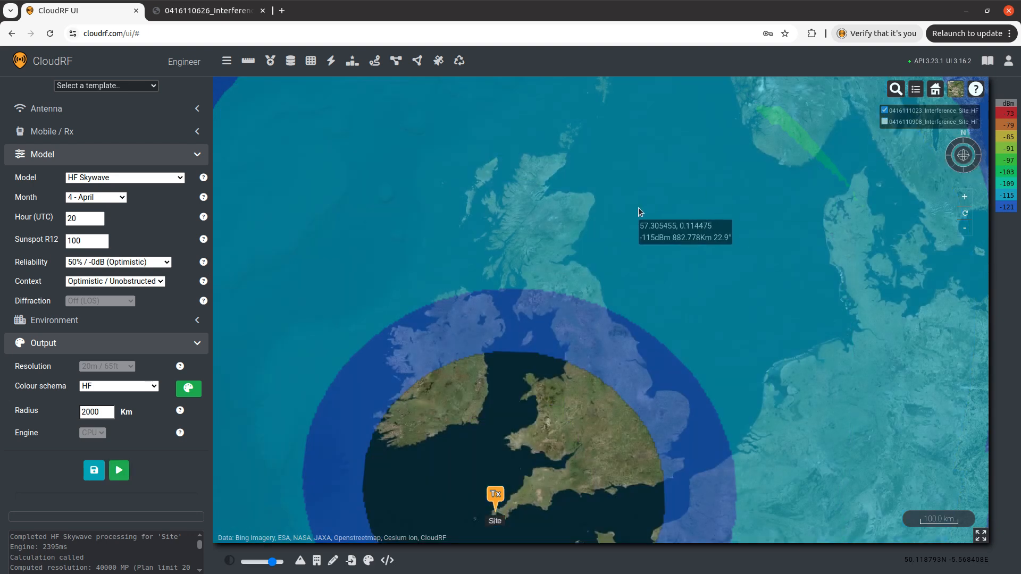
scroll(638, 207, "down", 3)
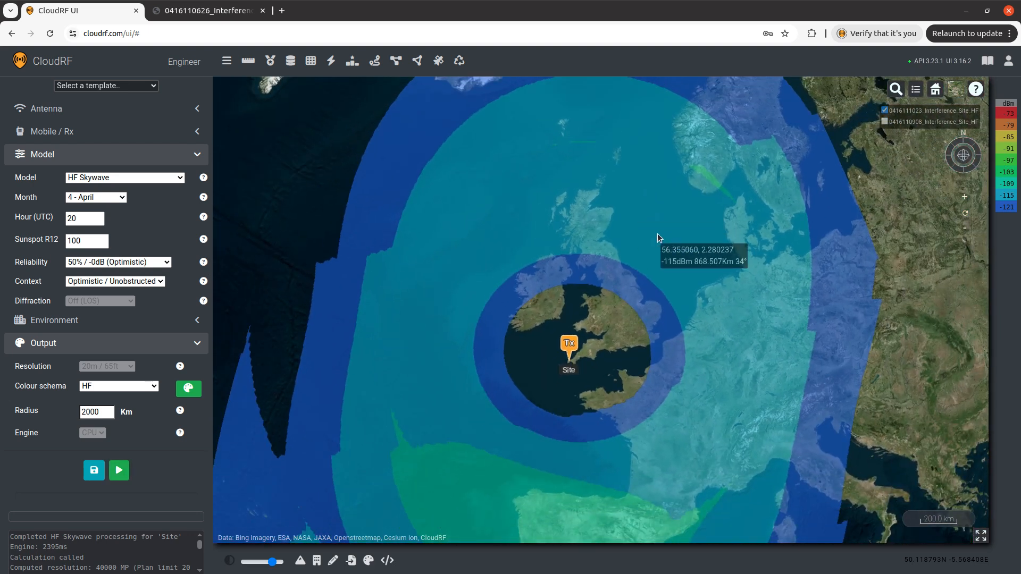
scroll(622, 317, "up", 3)
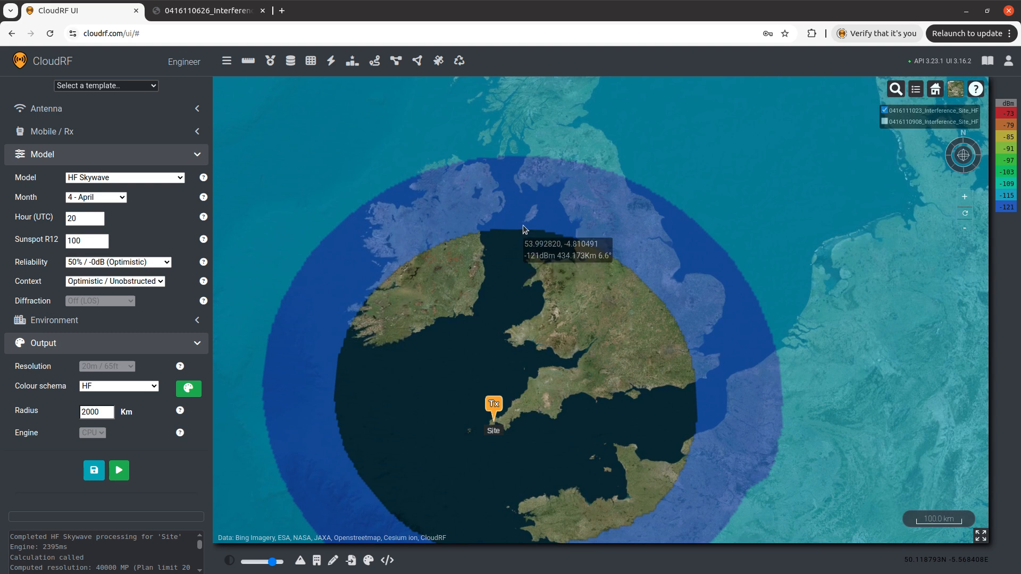
left_click_drag(572, 202, 531, 234)
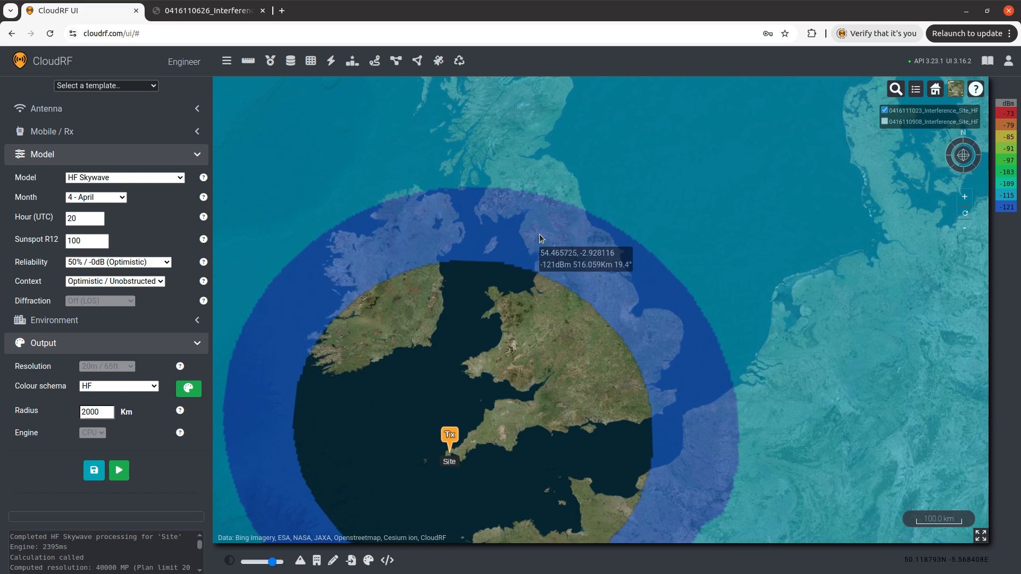
scroll(547, 242, "up", 3)
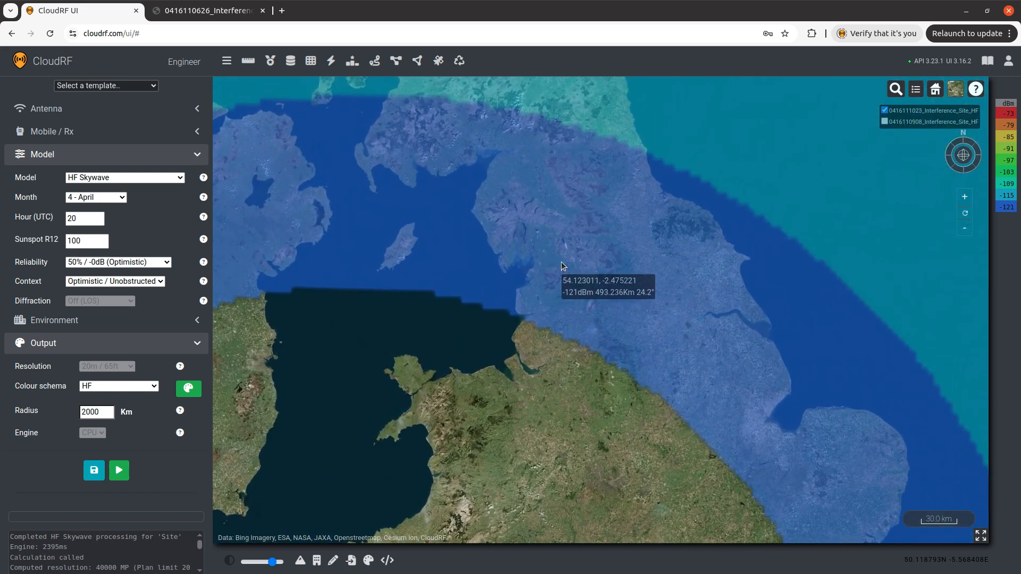
scroll(561, 264, "down", 3)
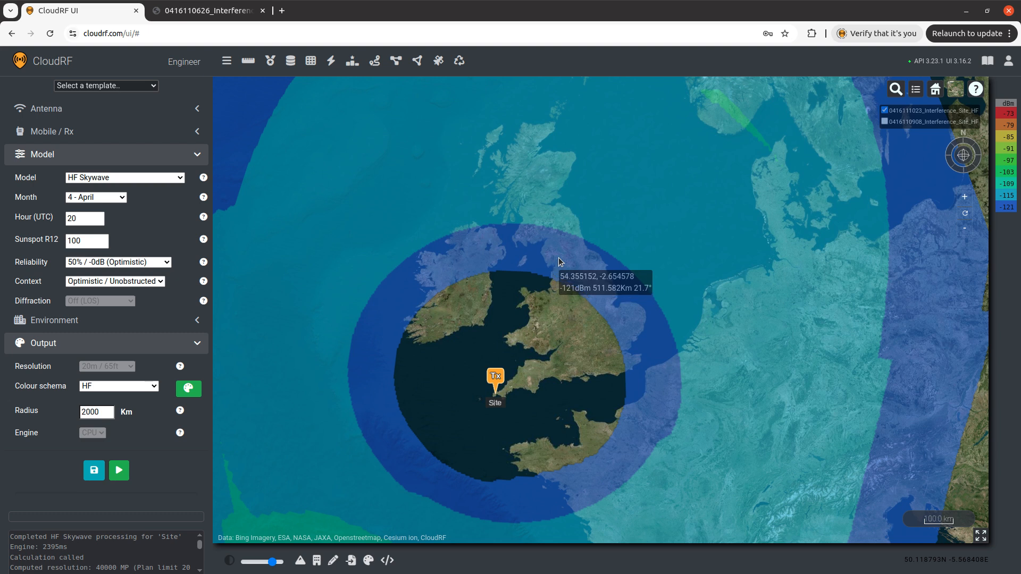
scroll(542, 278, "down", 3)
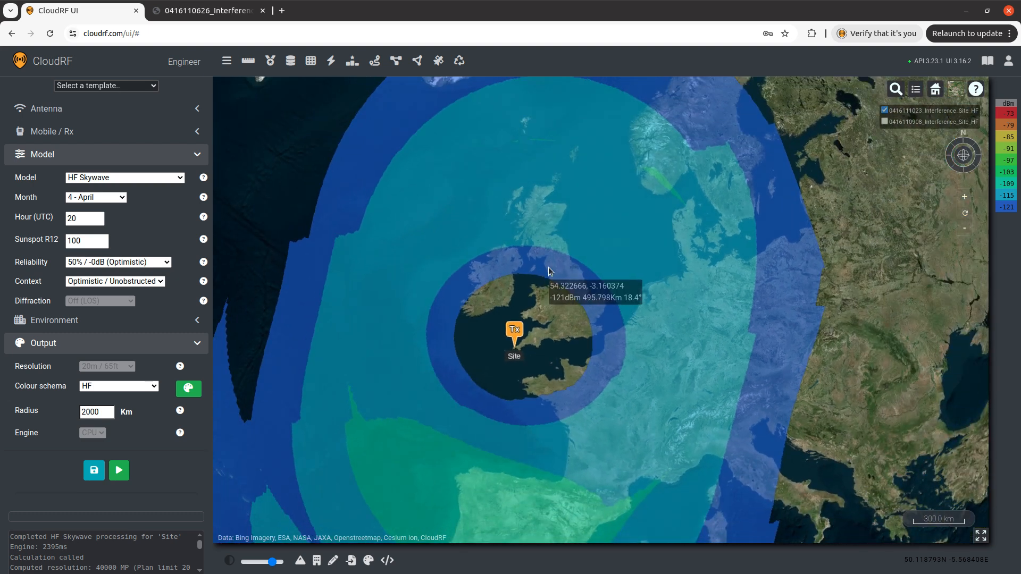
left_click_drag(546, 281, 591, 173)
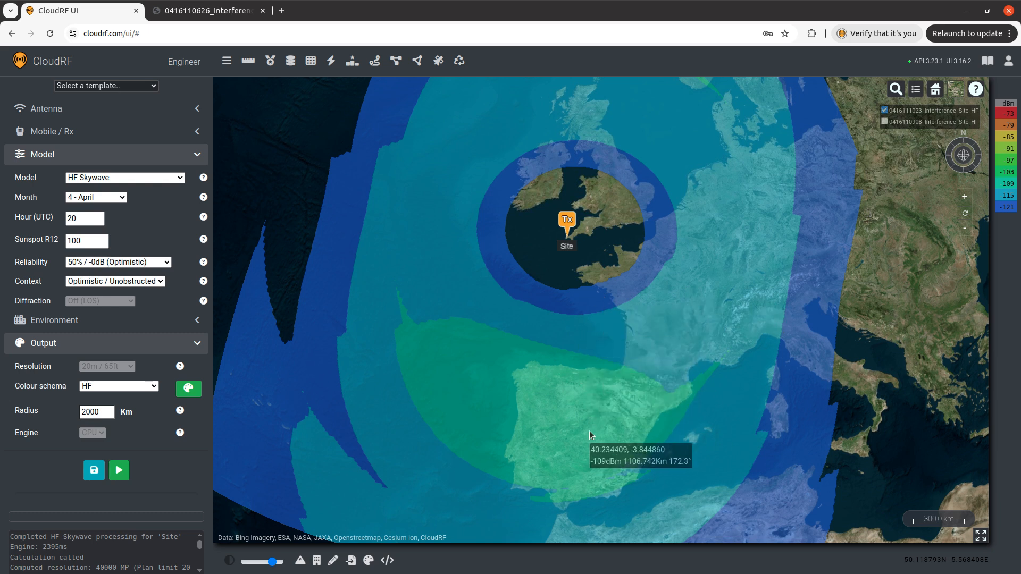
left_click_drag(611, 204, 579, 296)
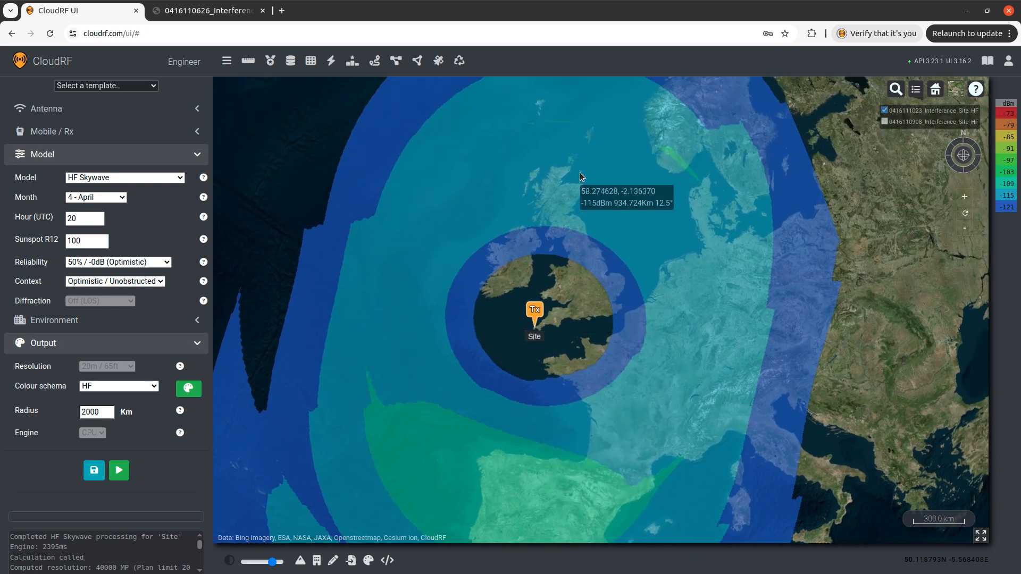
scroll(579, 172, "up", 4)
scroll(553, 160, "down", 3)
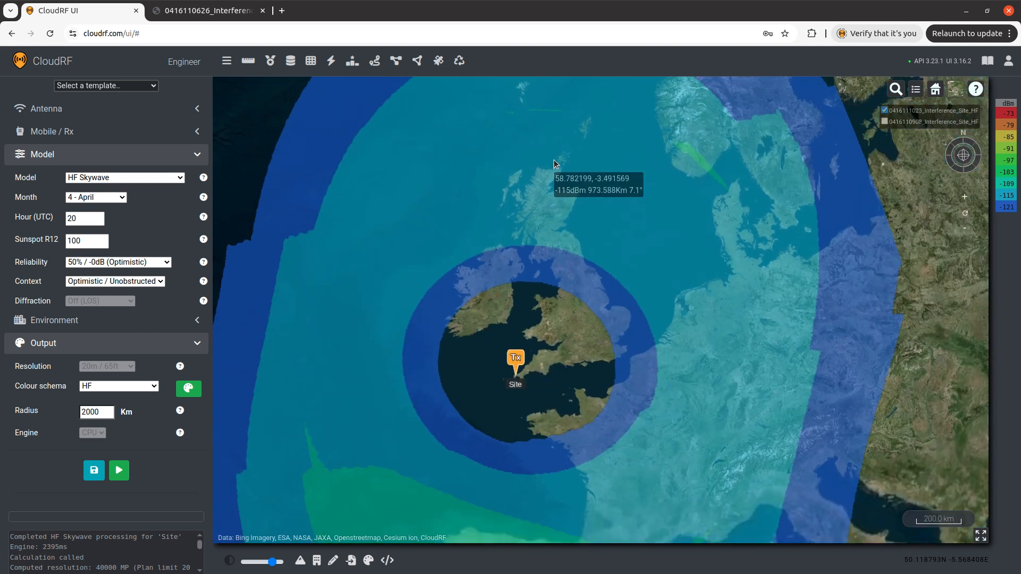
left_click_drag(566, 218, 578, 242)
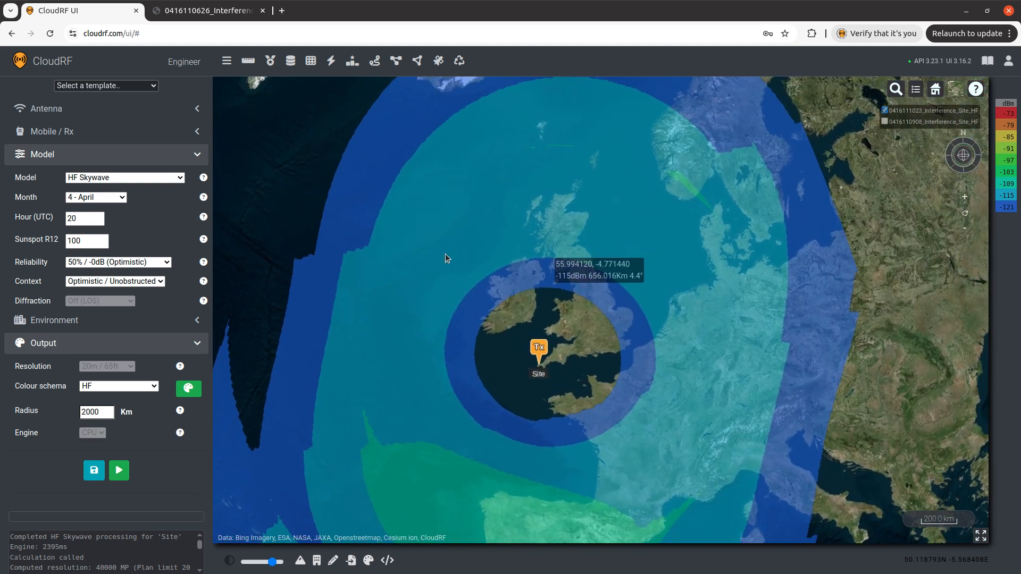
Set the hour to 21 UTC and rerun the coverage calculation.
left_click(158, 262)
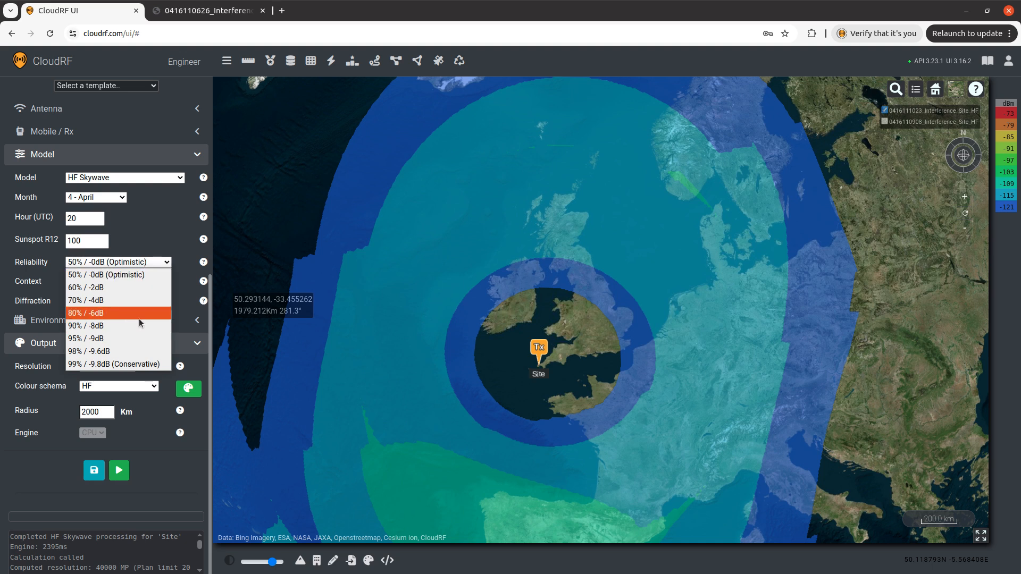
left_click(181, 254)
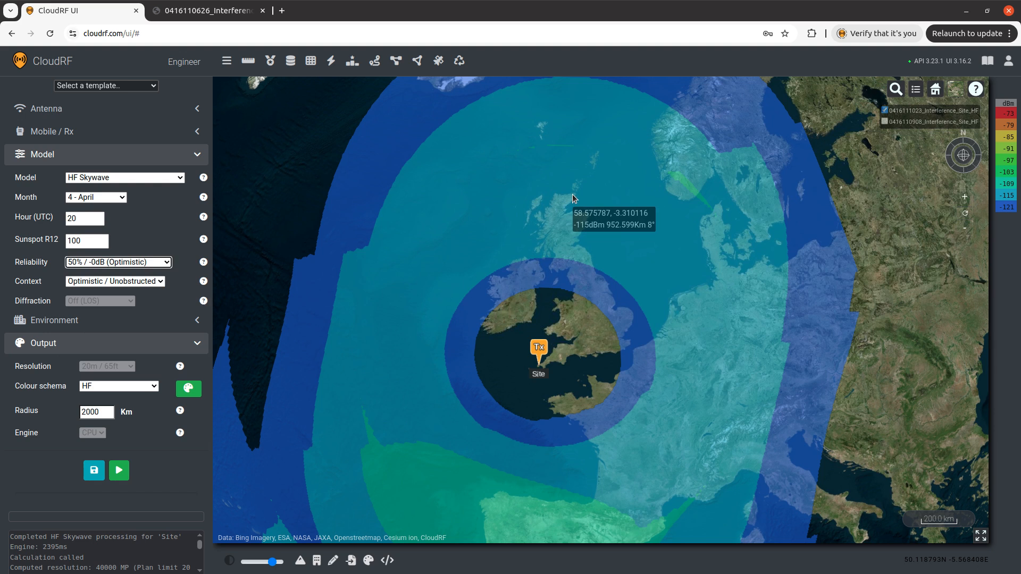
left_click(71, 218)
double_click(71, 218)
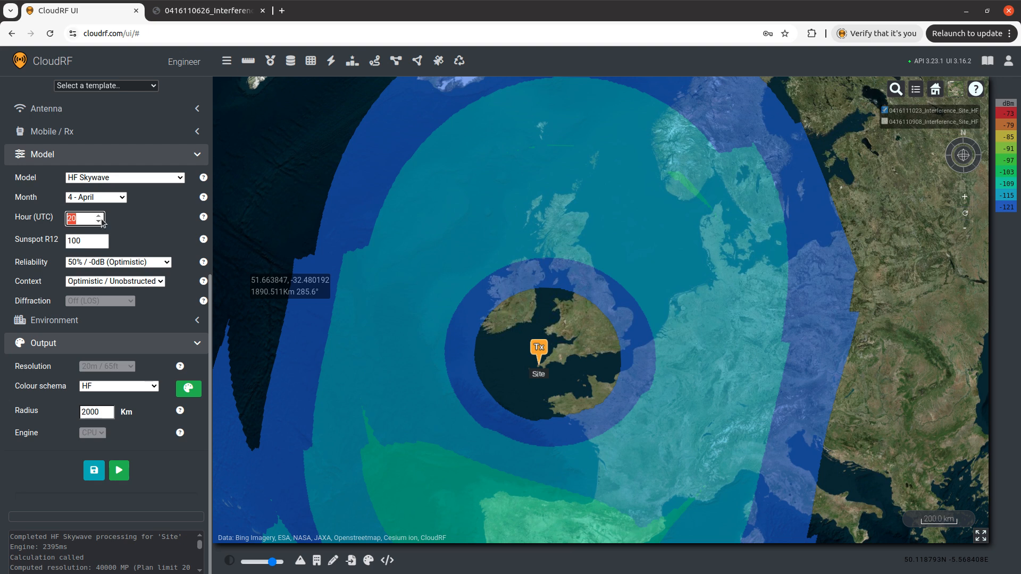
type("21")
left_click(121, 471)
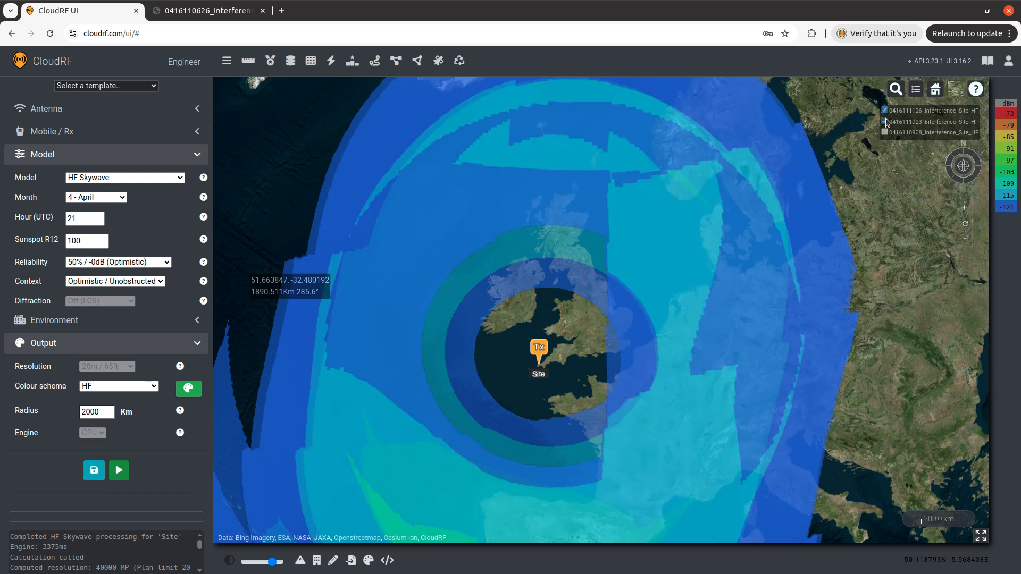
Hide the 20 UTC coverage layer and examine the 21 UTC coverage around the British Isles.
left_click(885, 122)
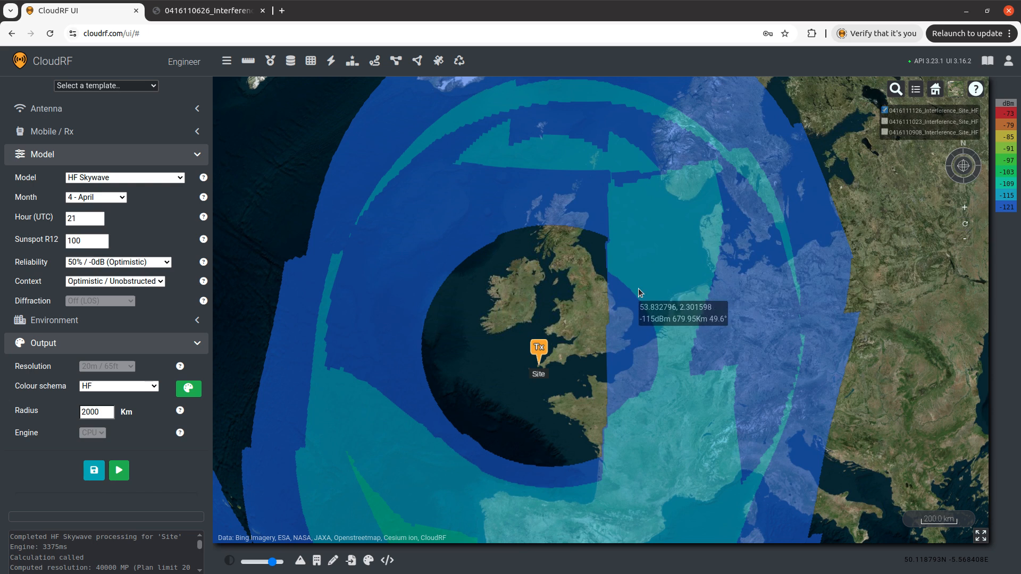
left_click_drag(579, 292, 539, 260)
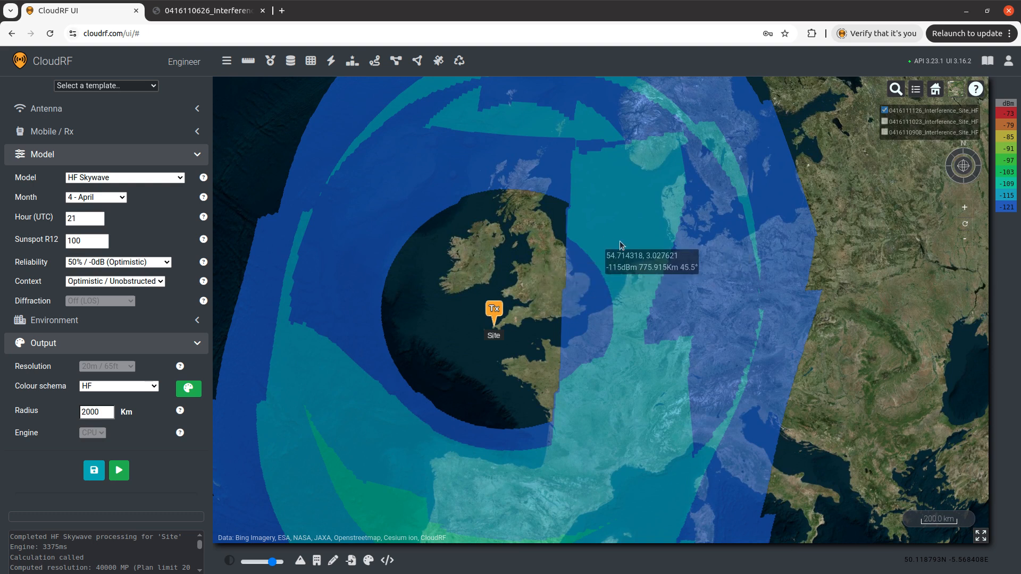
left_click_drag(535, 229, 571, 247)
left_click_drag(560, 366, 563, 213)
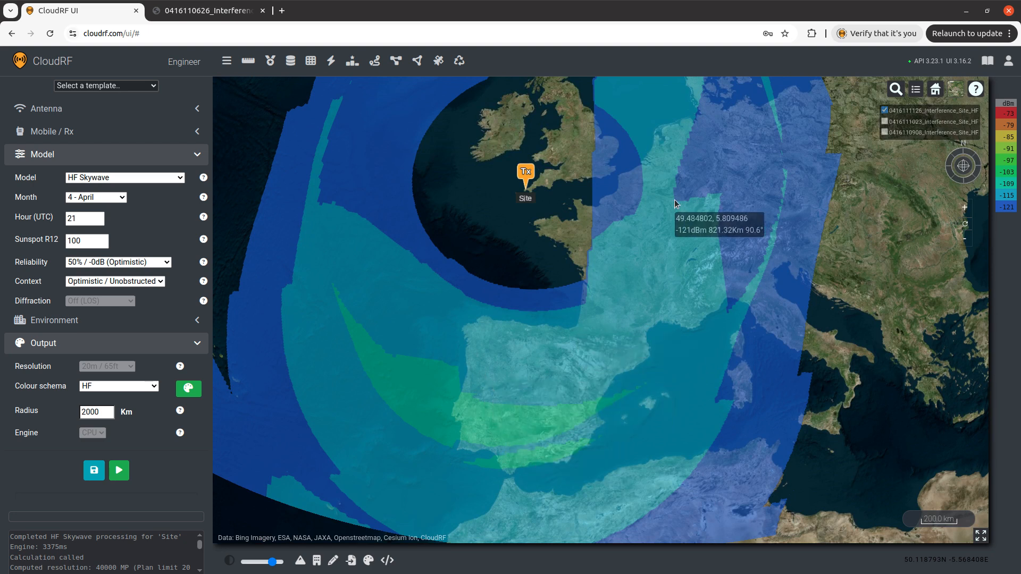
left_click_drag(581, 181, 578, 349)
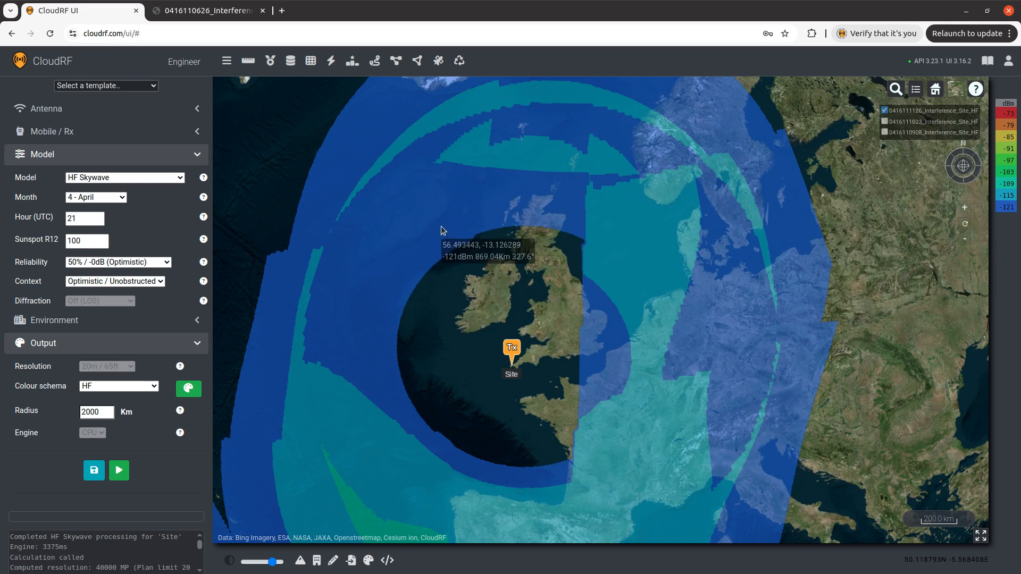
Set the frequency to 5 MHz and rerun the coverage calculation.
scroll(153, 250, "up", 5)
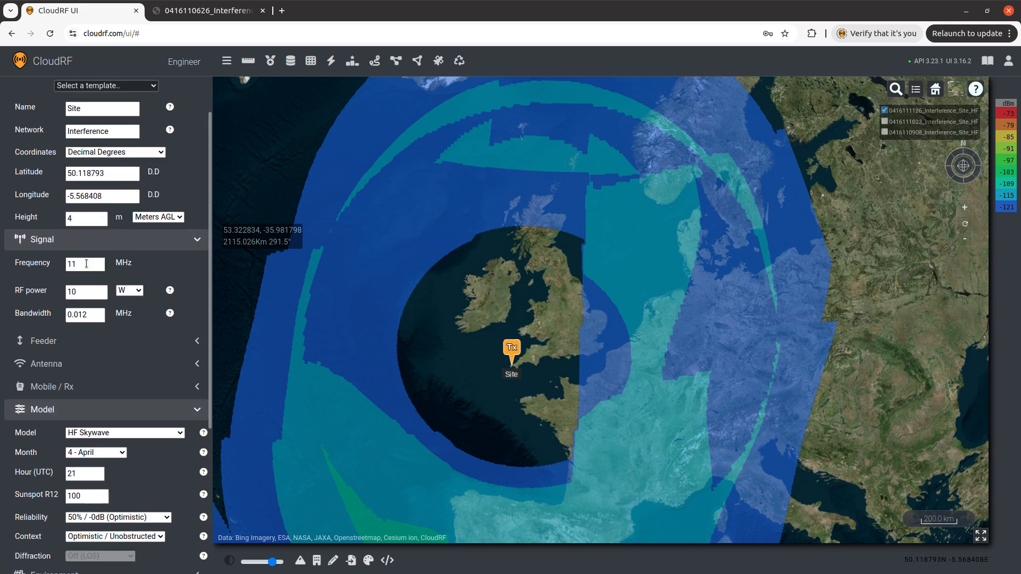
left_click_drag(87, 264, 16, 260)
type("5")
left_click(170, 274)
key("g")
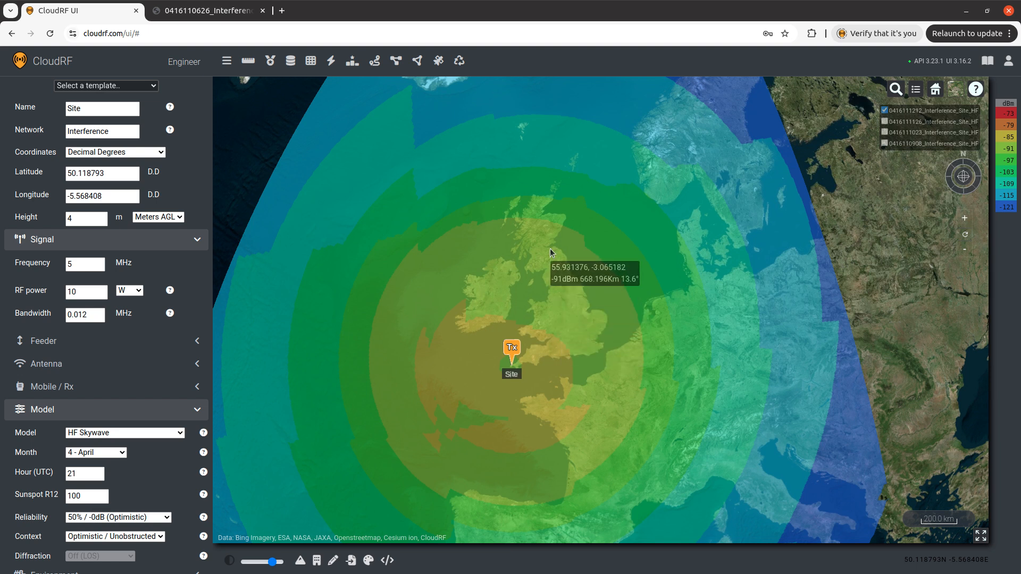
Examine the 5 MHz coverage across the British Isles and northern Scotland.
scroll(557, 283, "down", 2)
scroll(582, 303, "down", 2)
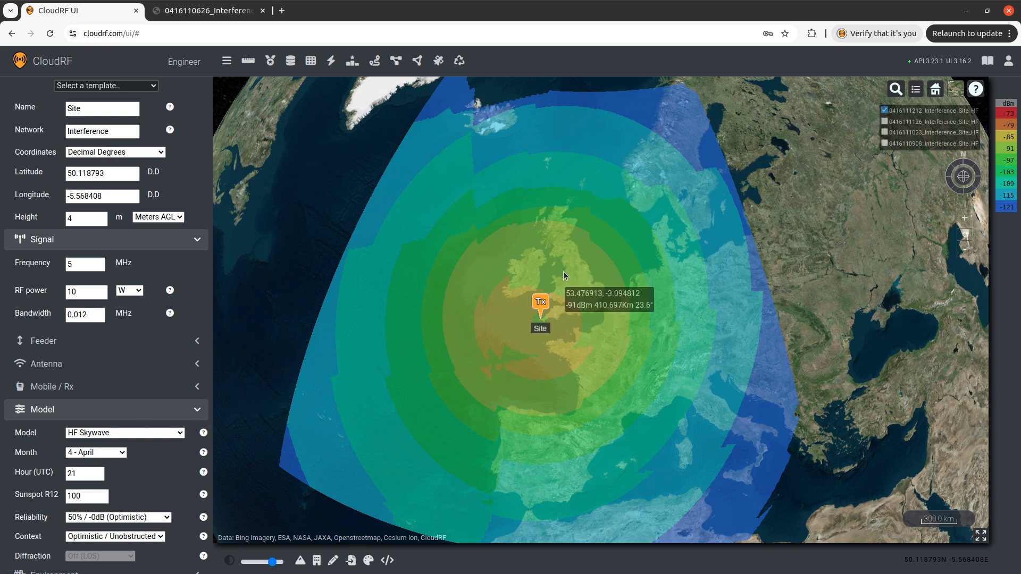
scroll(563, 263, "up", 2)
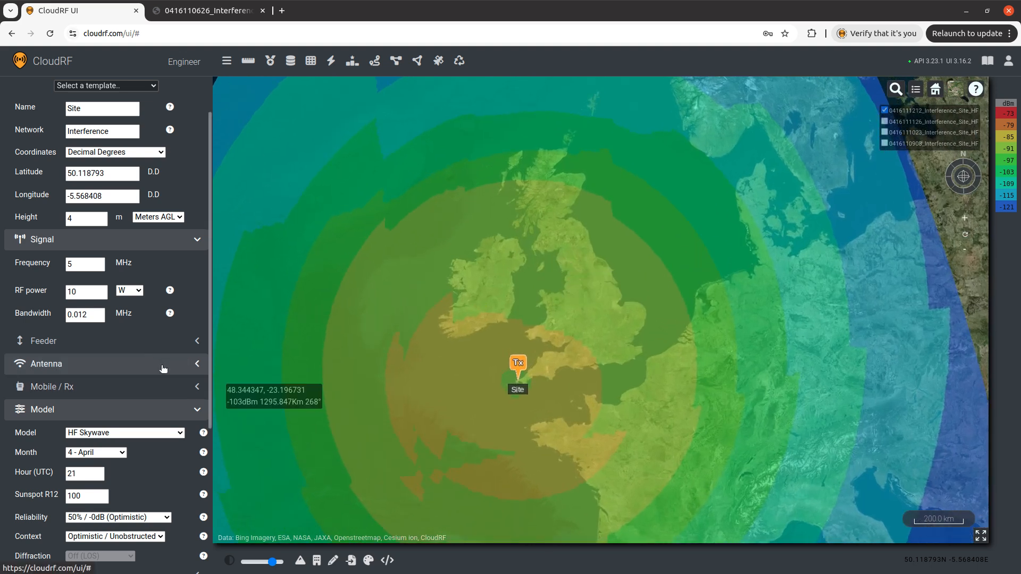